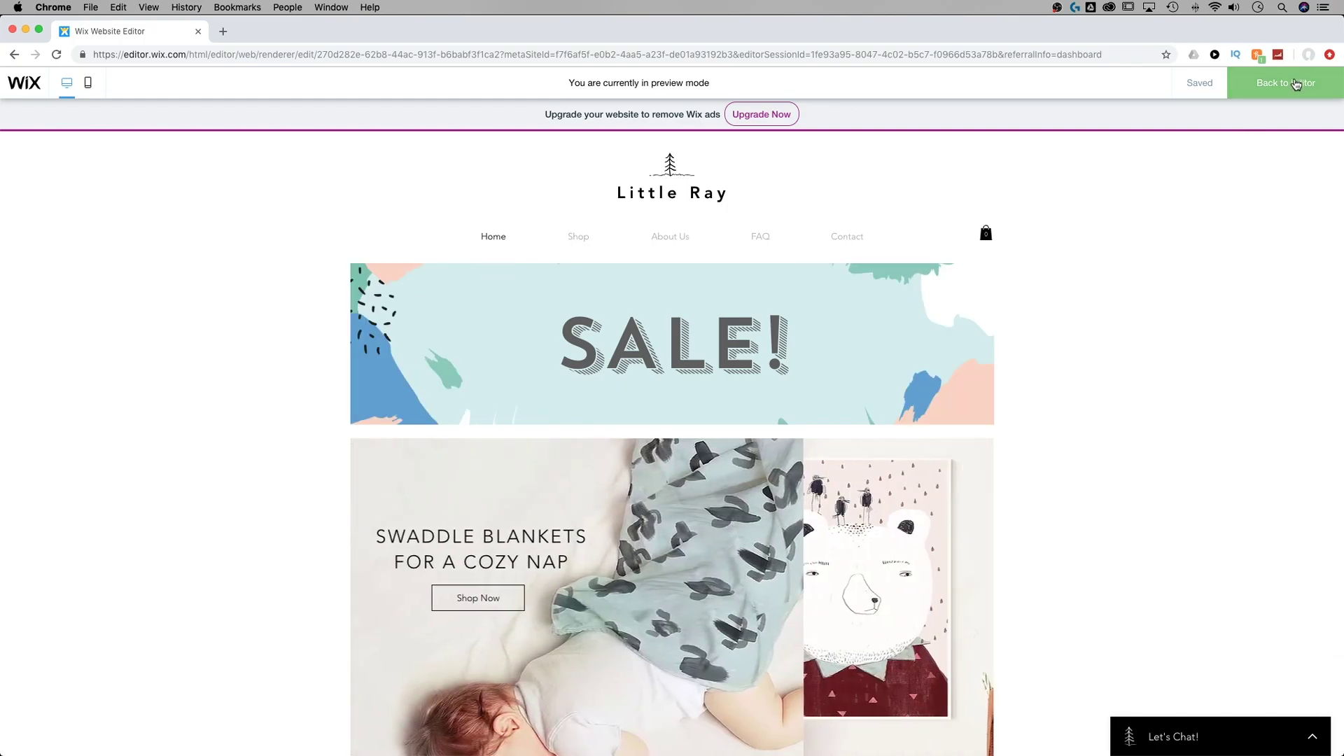
- Leave the Little Ray home page preview and return to editing
click(1296, 84)
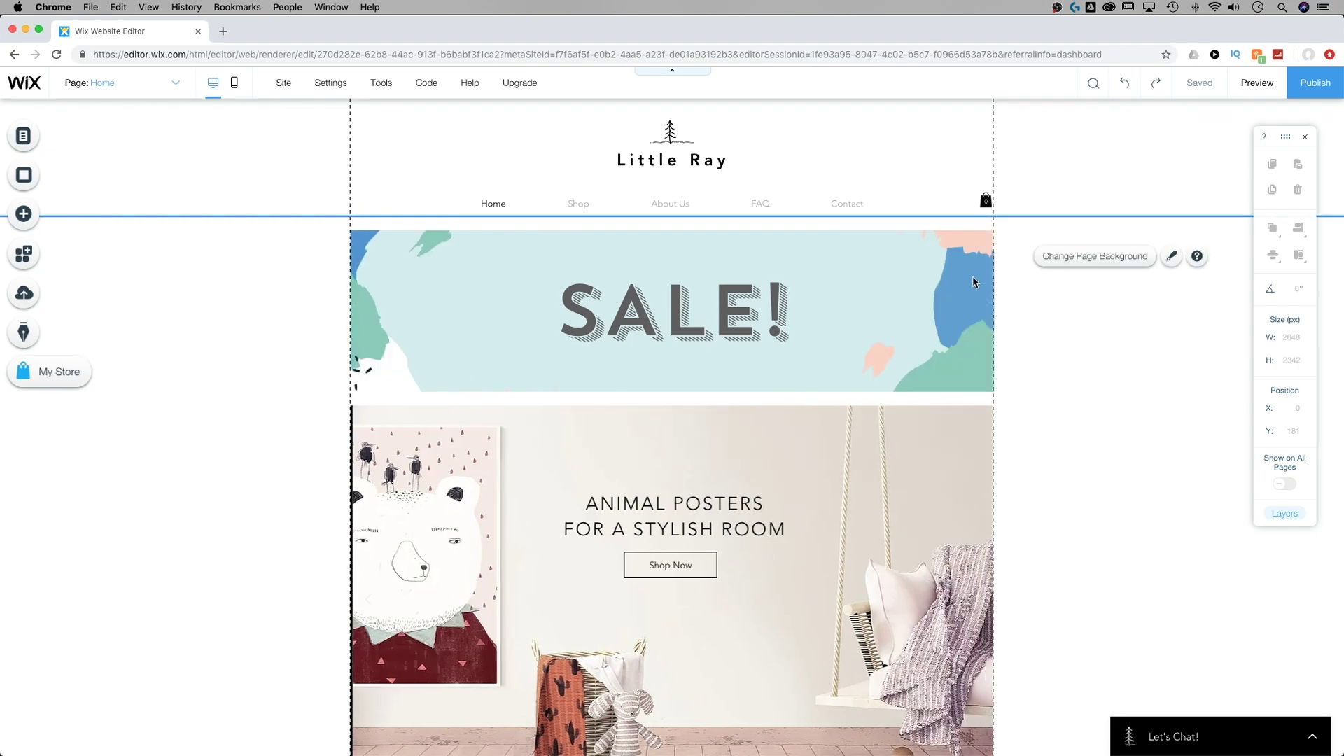
- Delete the old SALE! strip from the home page
click(833, 287)
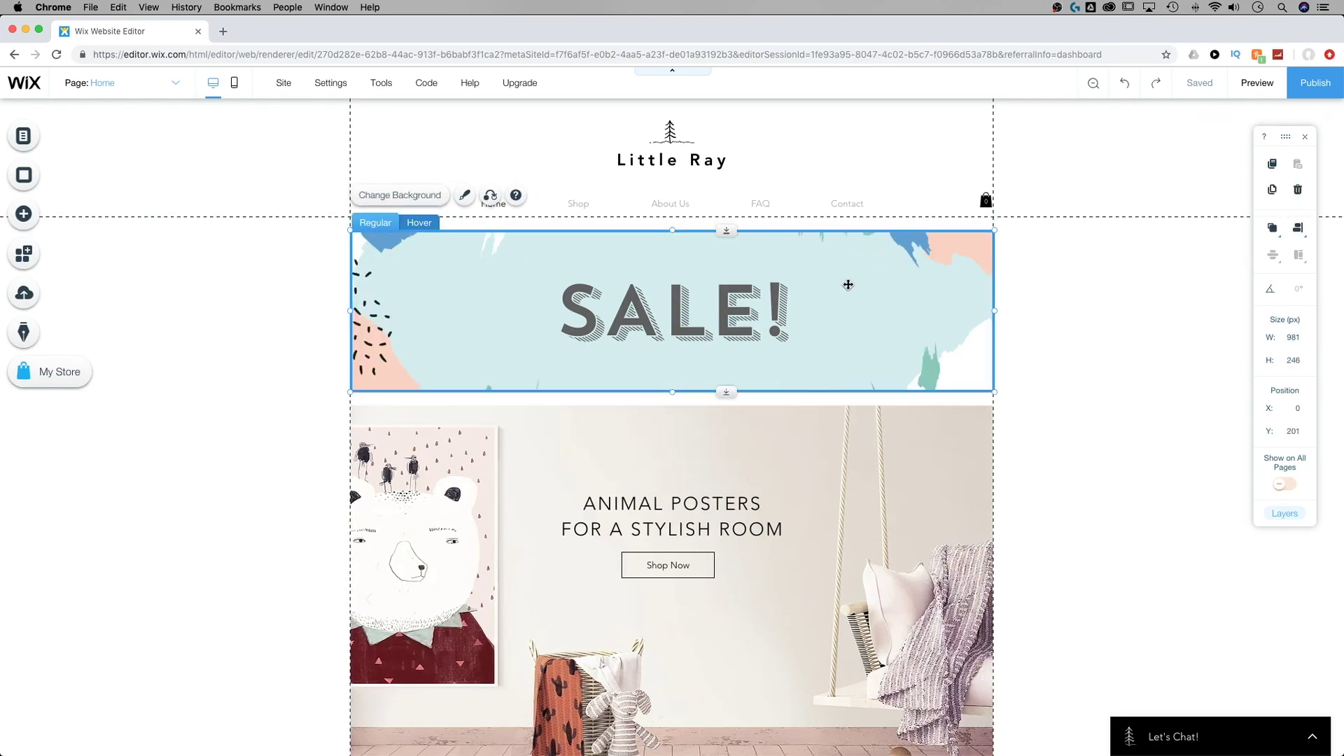
key(Delete)
click(690, 293)
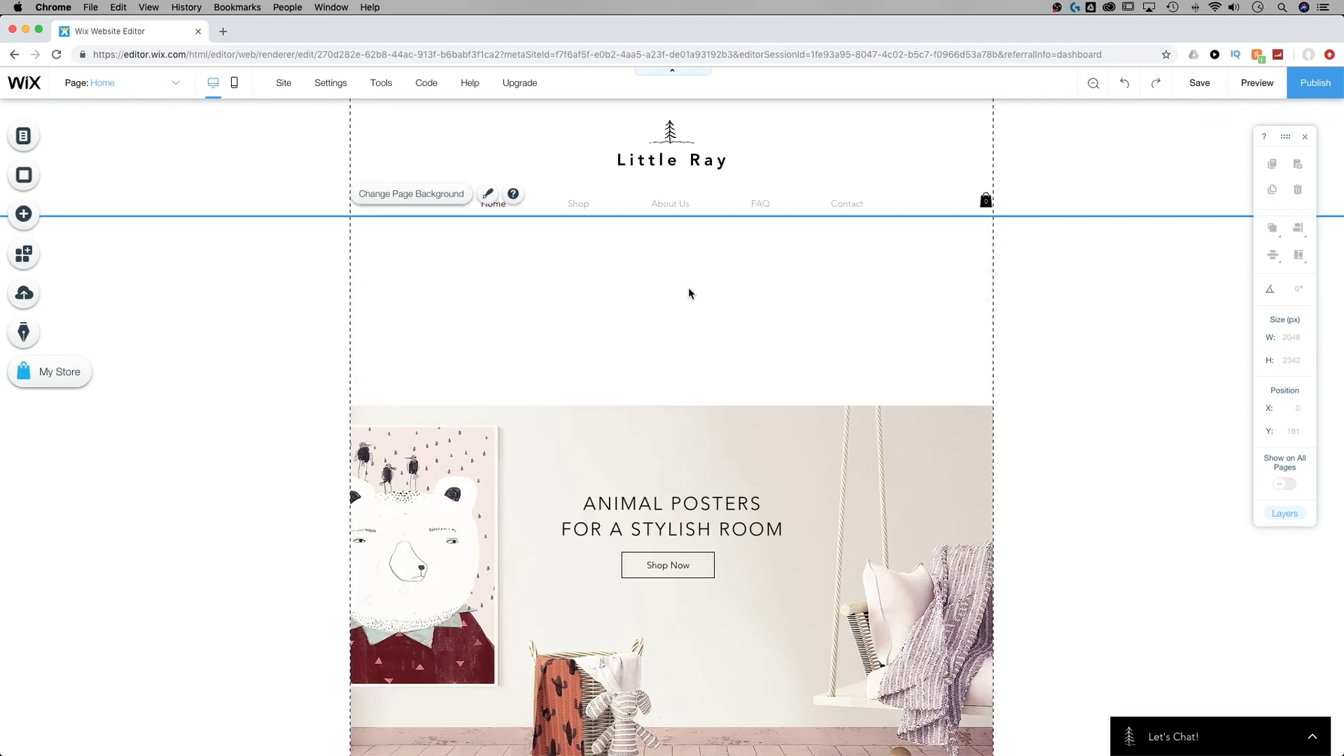
- Place the SALE! hover box from the Interactive elements just below the menu
click(31, 219)
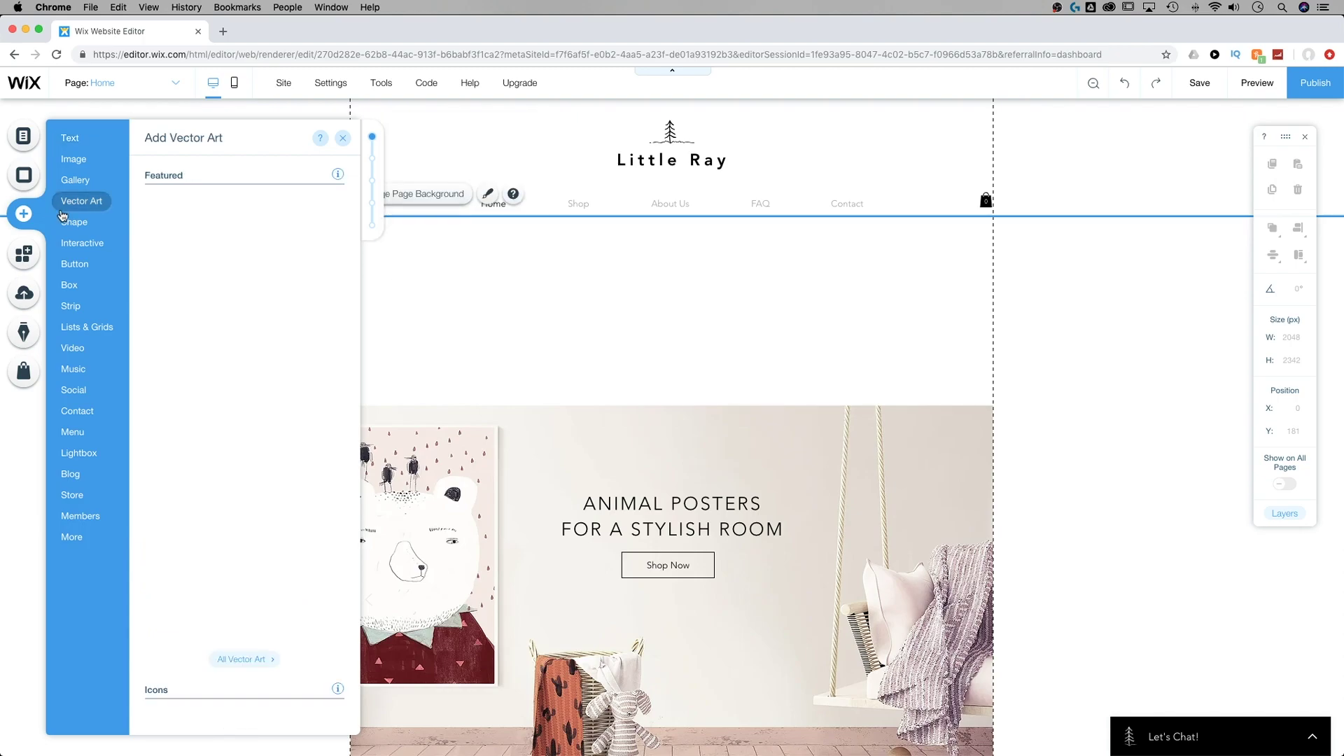
mouse_move(85, 245)
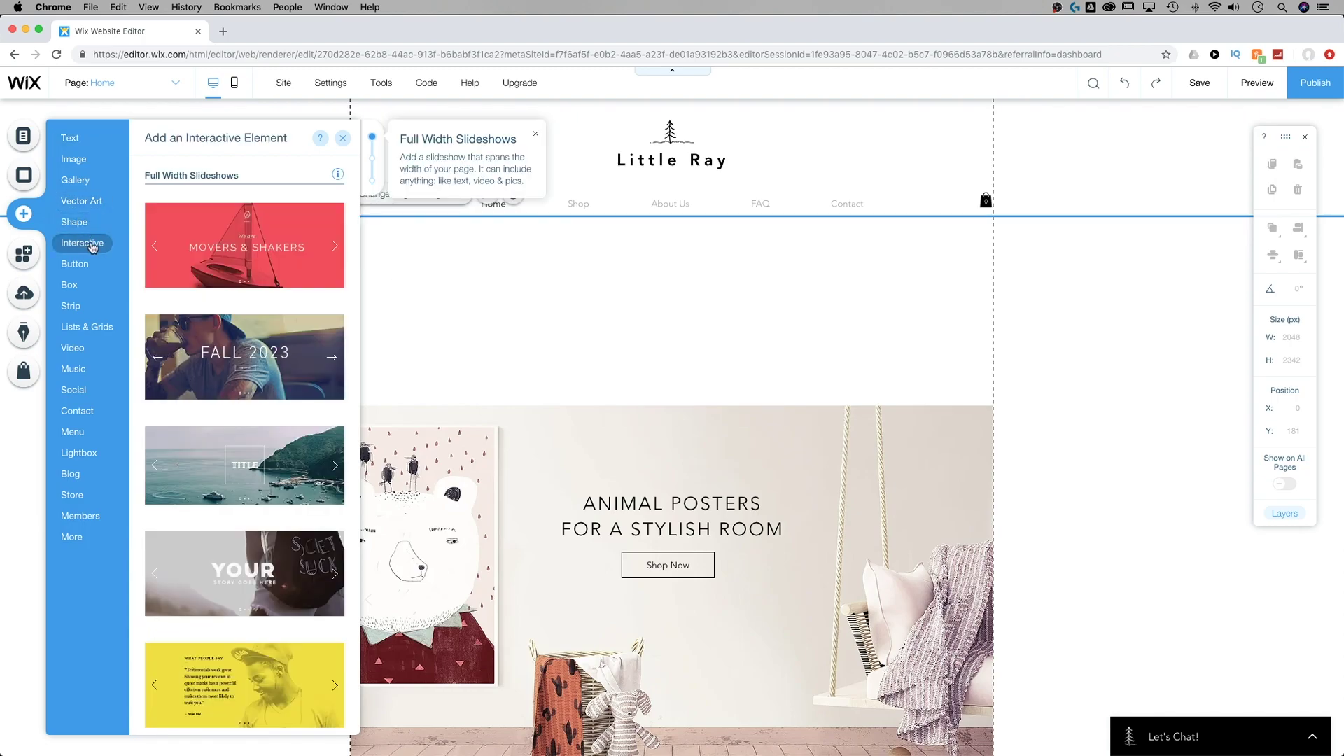
scroll(248, 268, down, 15)
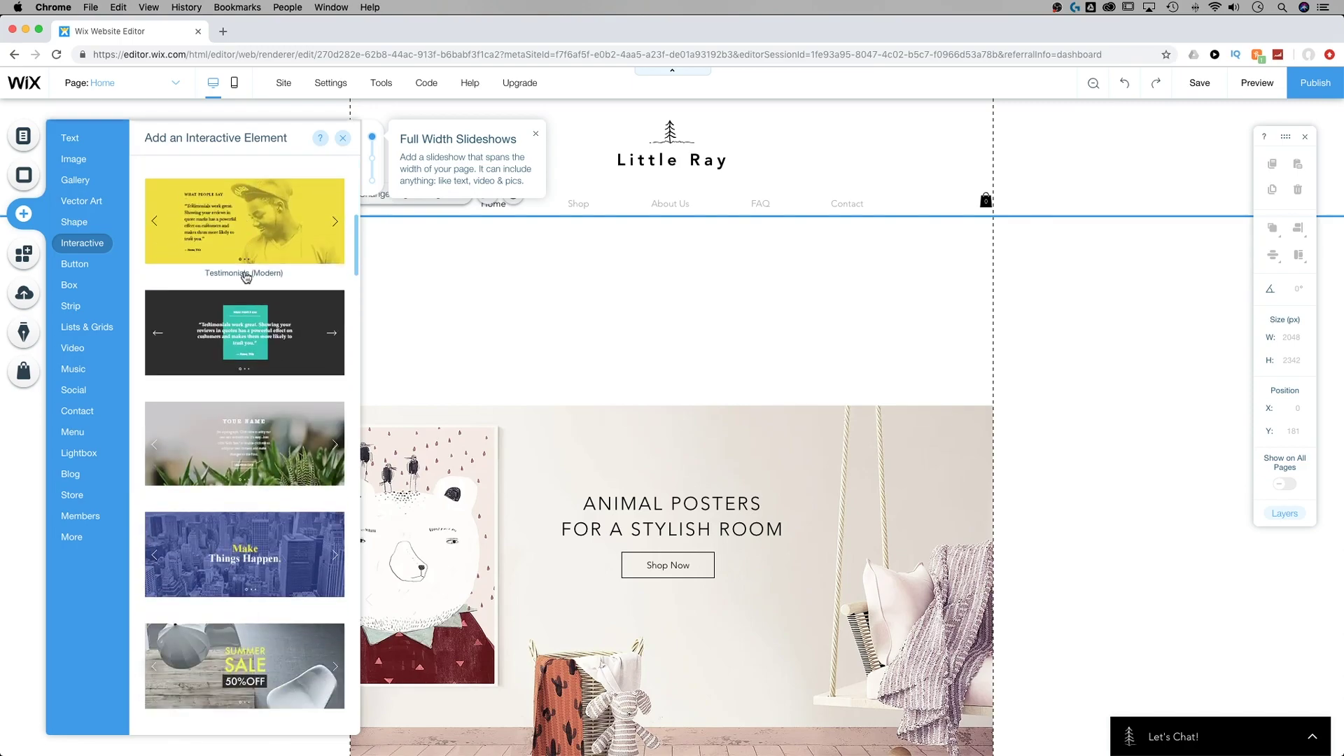
scroll(245, 279, down, 15)
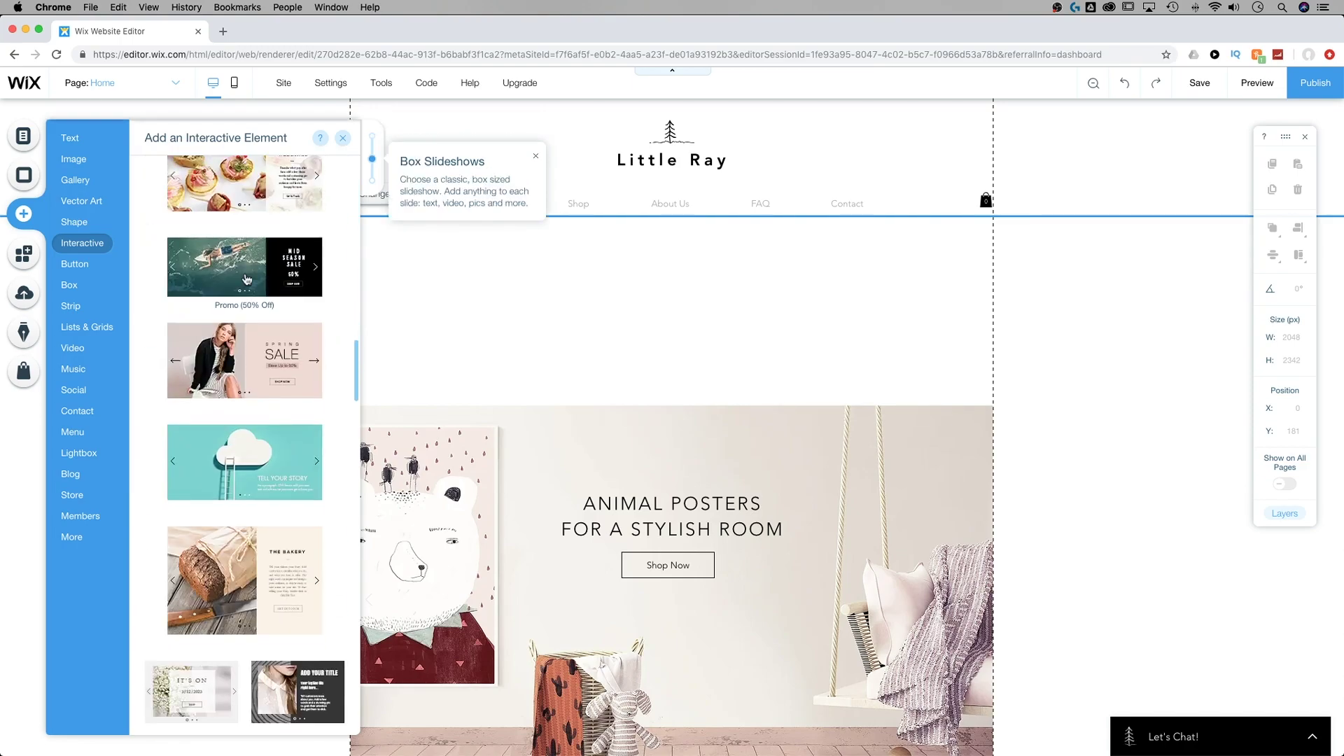
scroll(246, 280, down, 10)
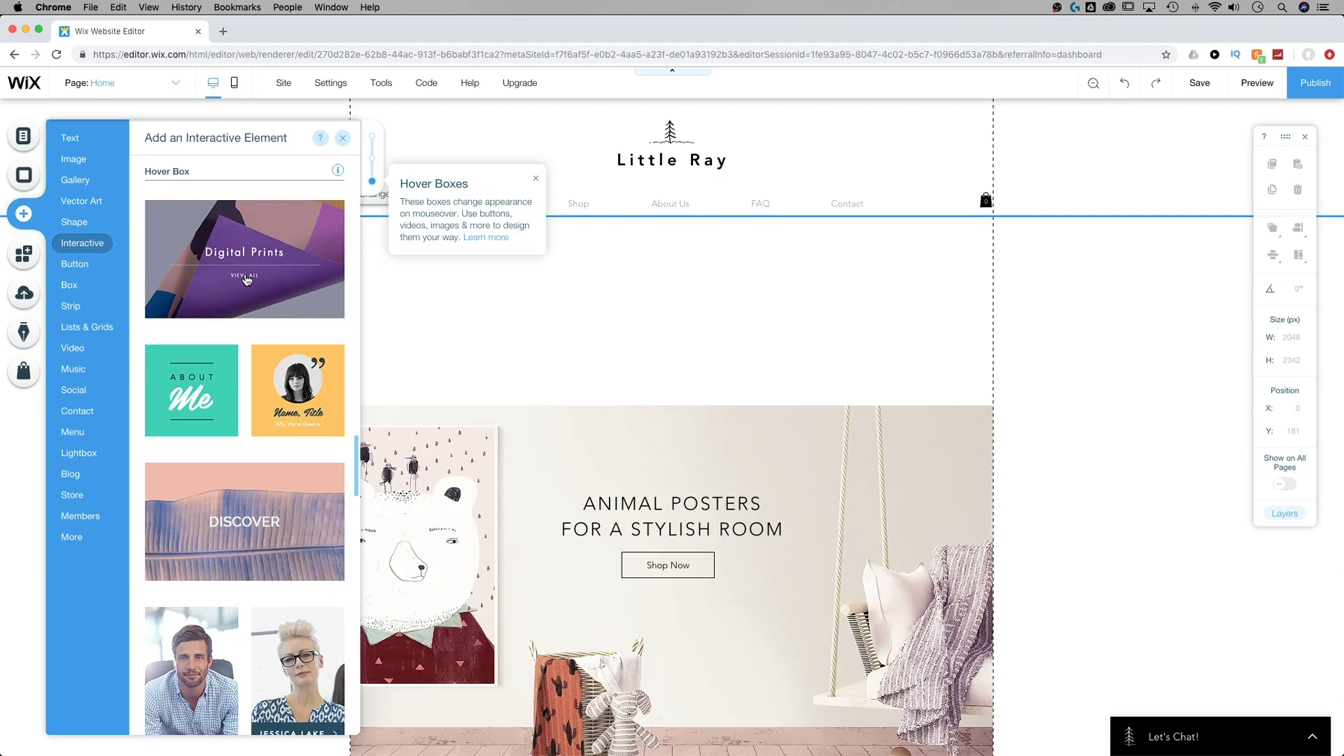
scroll(246, 280, down, 5)
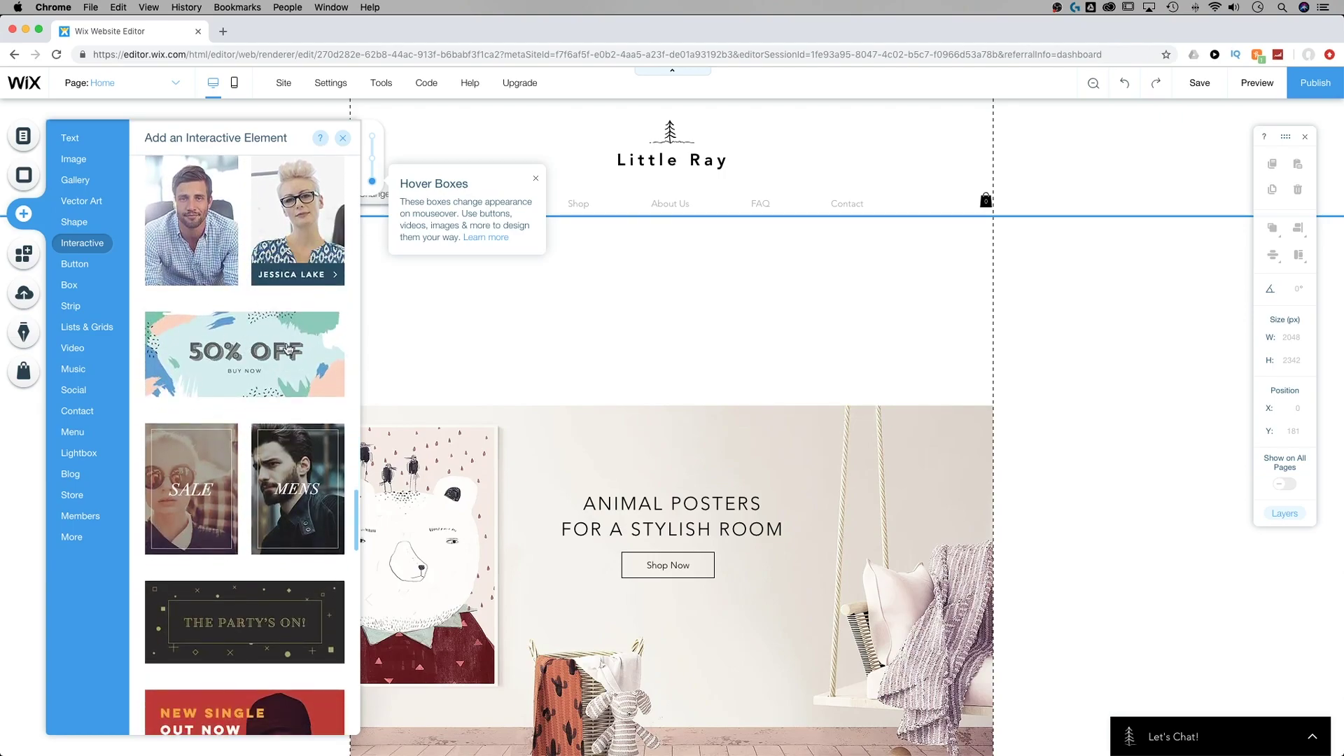
drag(235, 332, 652, 264)
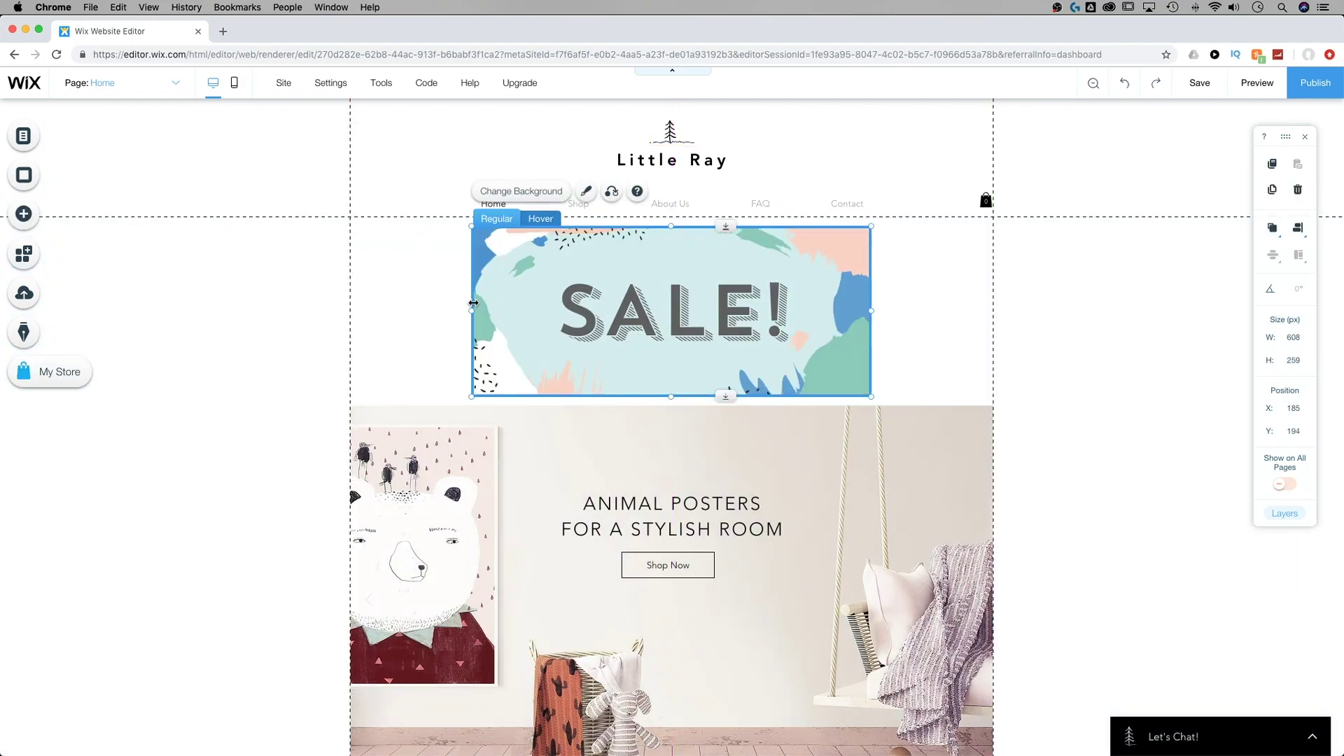
- Widen the SALE! hover box to both page edges (980 px), then show its Hover view
drag(470, 311, 349, 312)
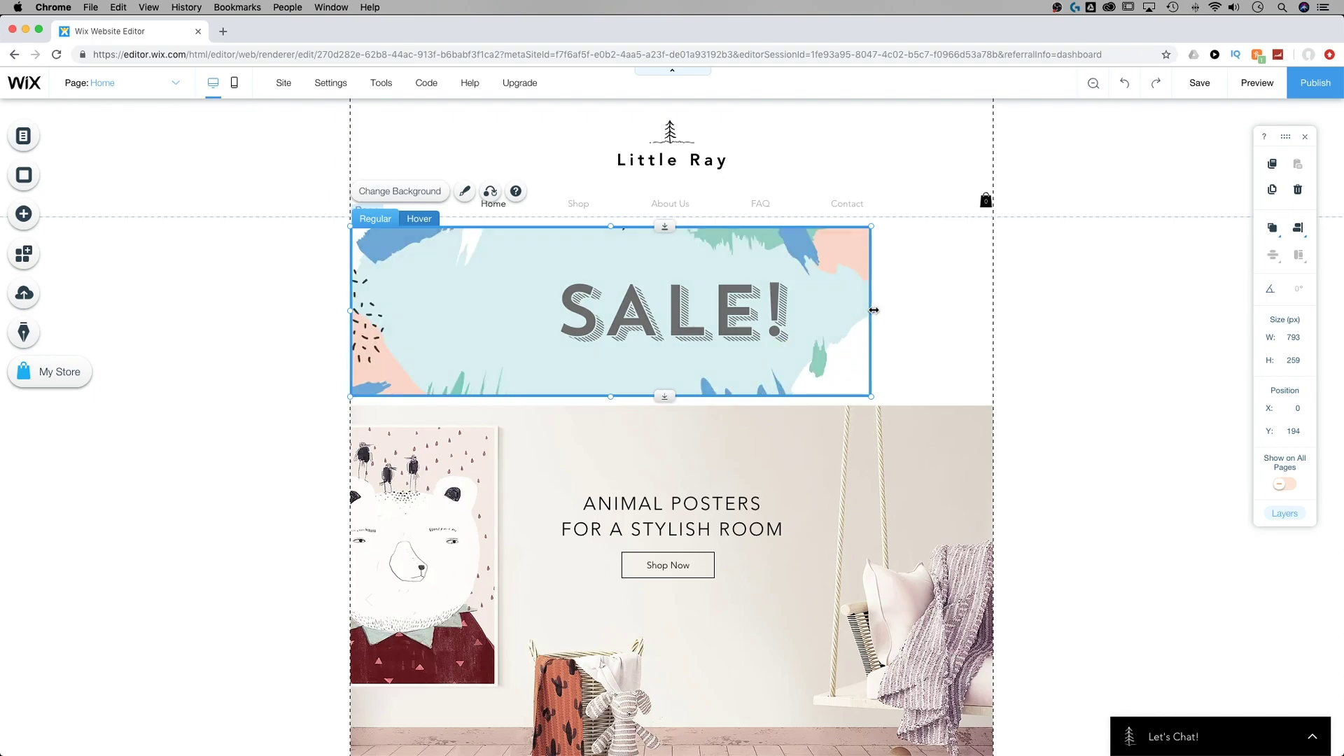
drag(874, 309, 994, 306)
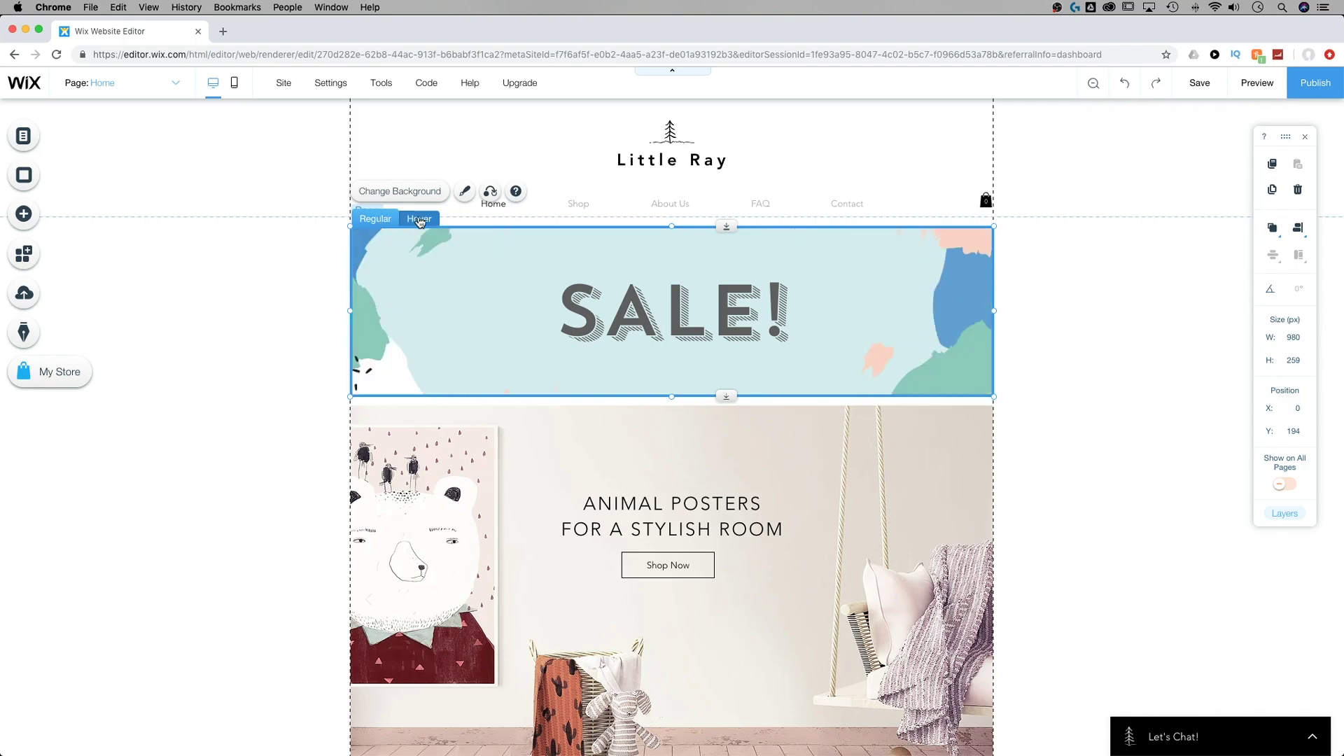
click(422, 220)
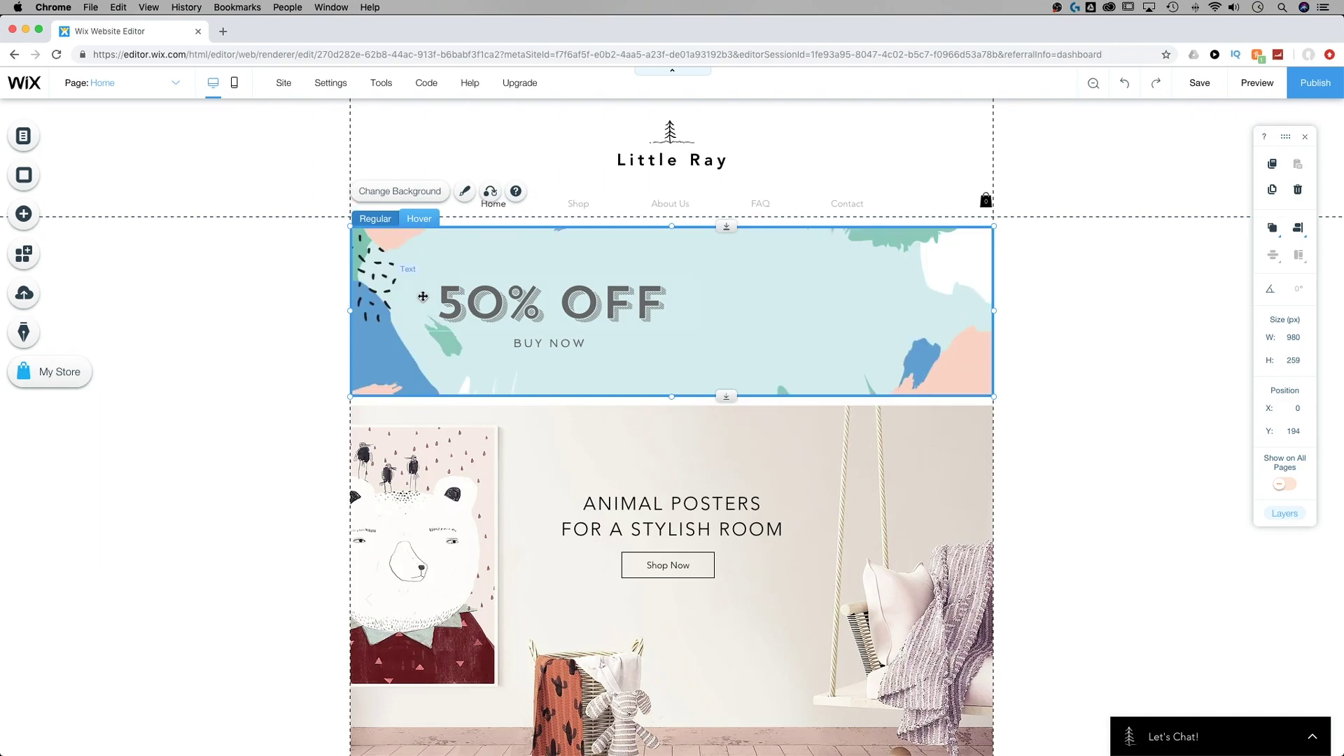
- Centre the 50% OFF text, with BUY NOW beneath it, in the hover view
click(570, 308)
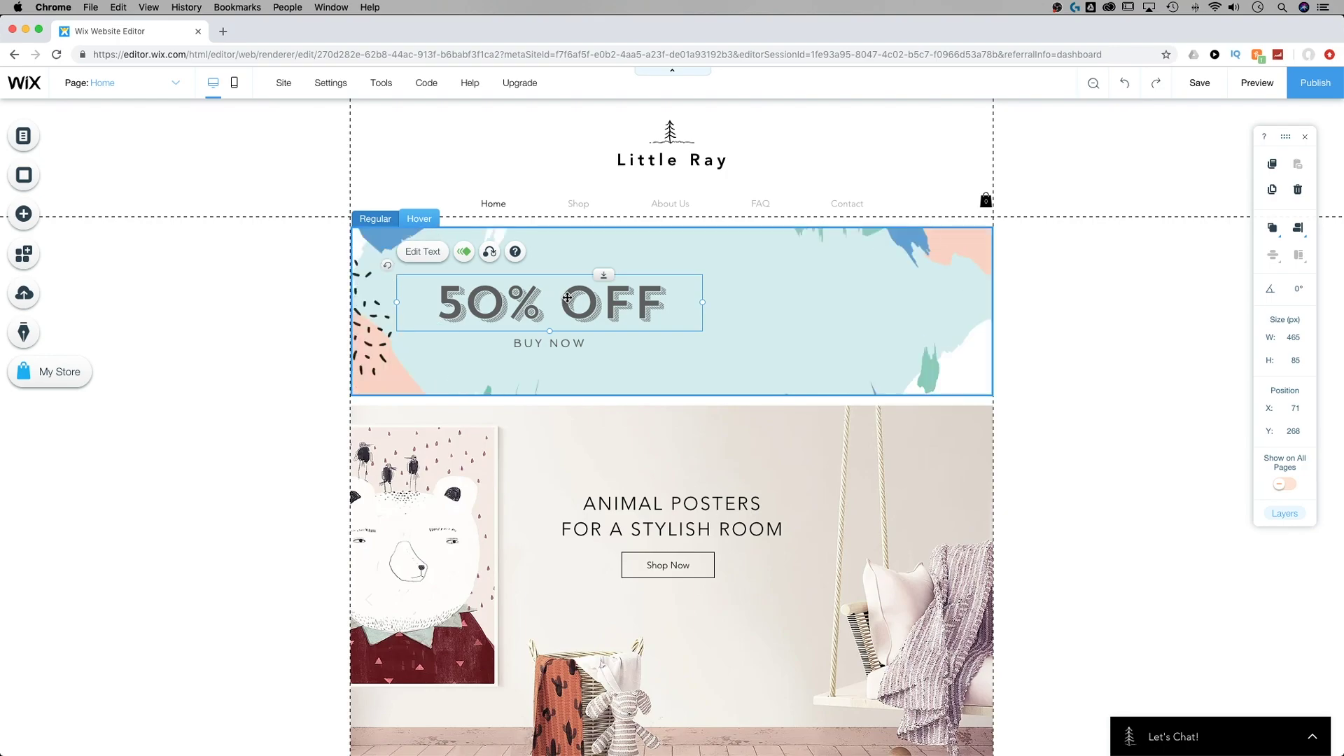
drag(567, 298, 686, 295)
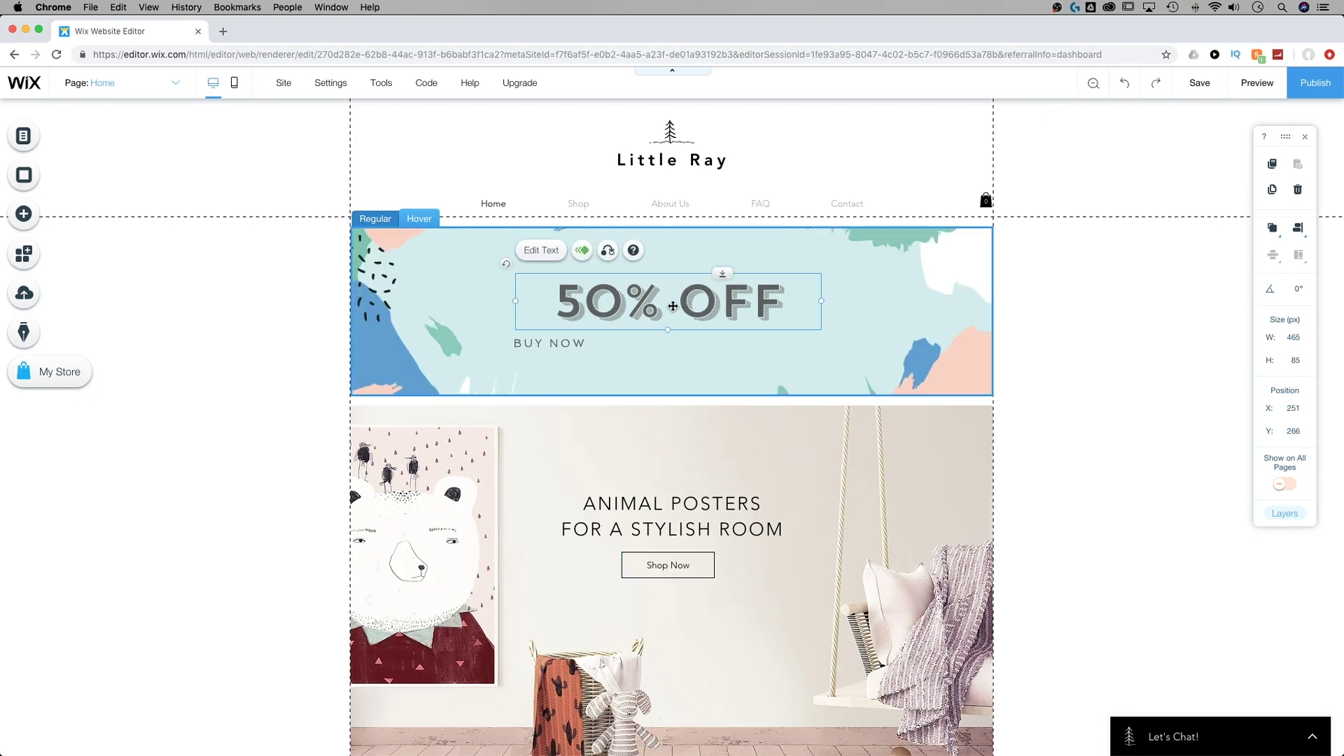
click(551, 350)
drag(555, 350, 674, 343)
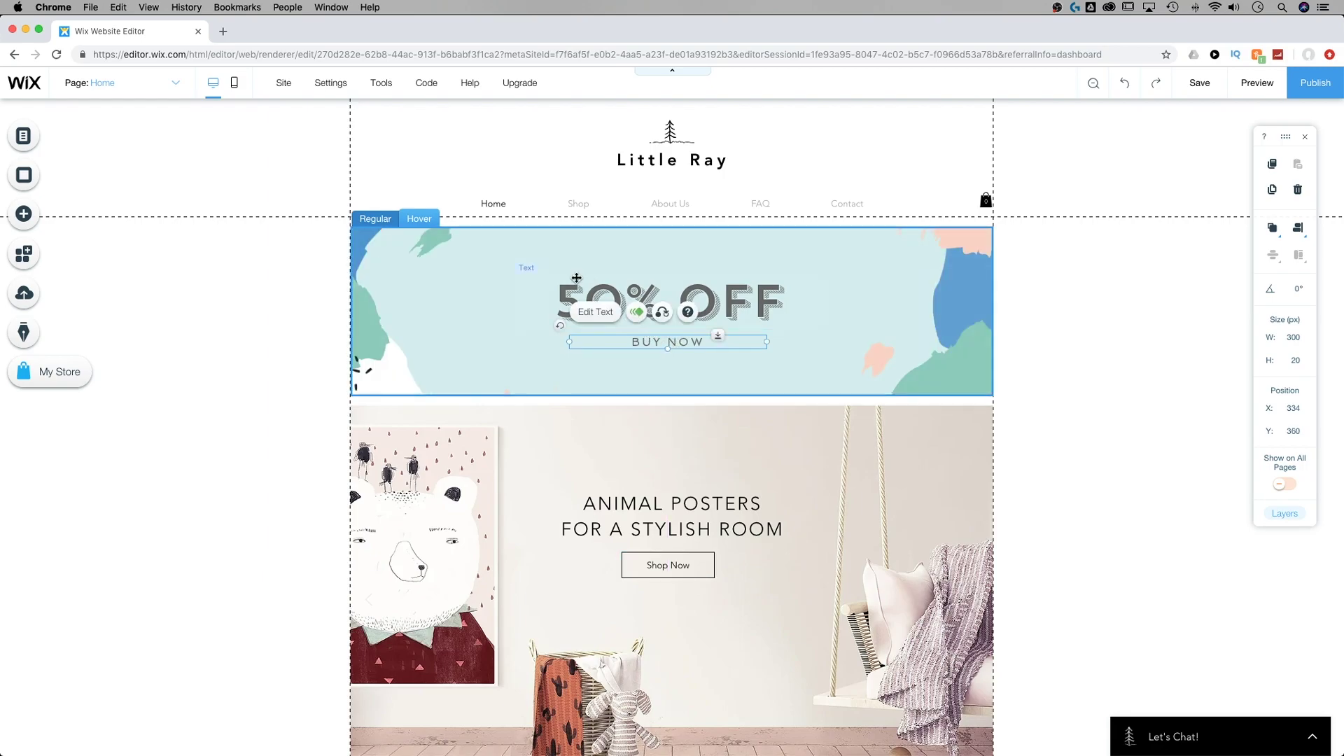
- Switch the box back to its Regular SALE! view and reselect it
click(376, 221)
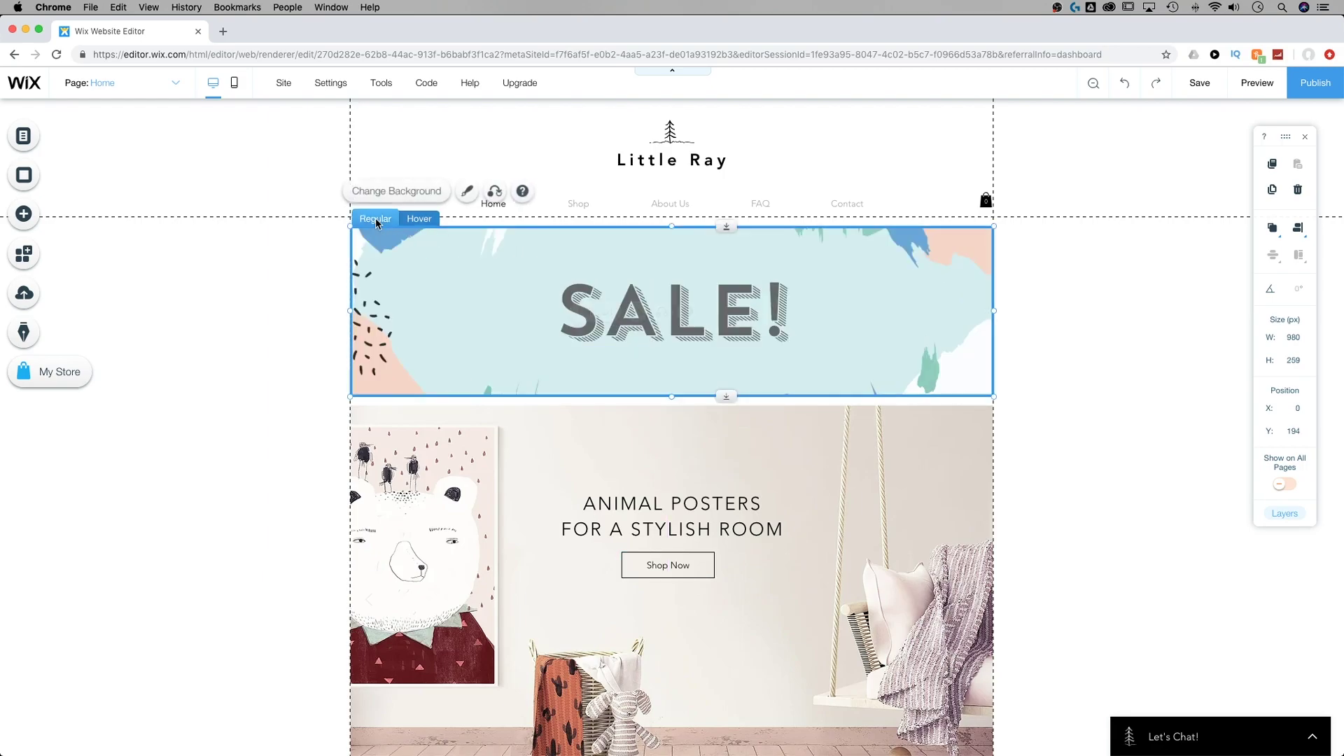
click(309, 266)
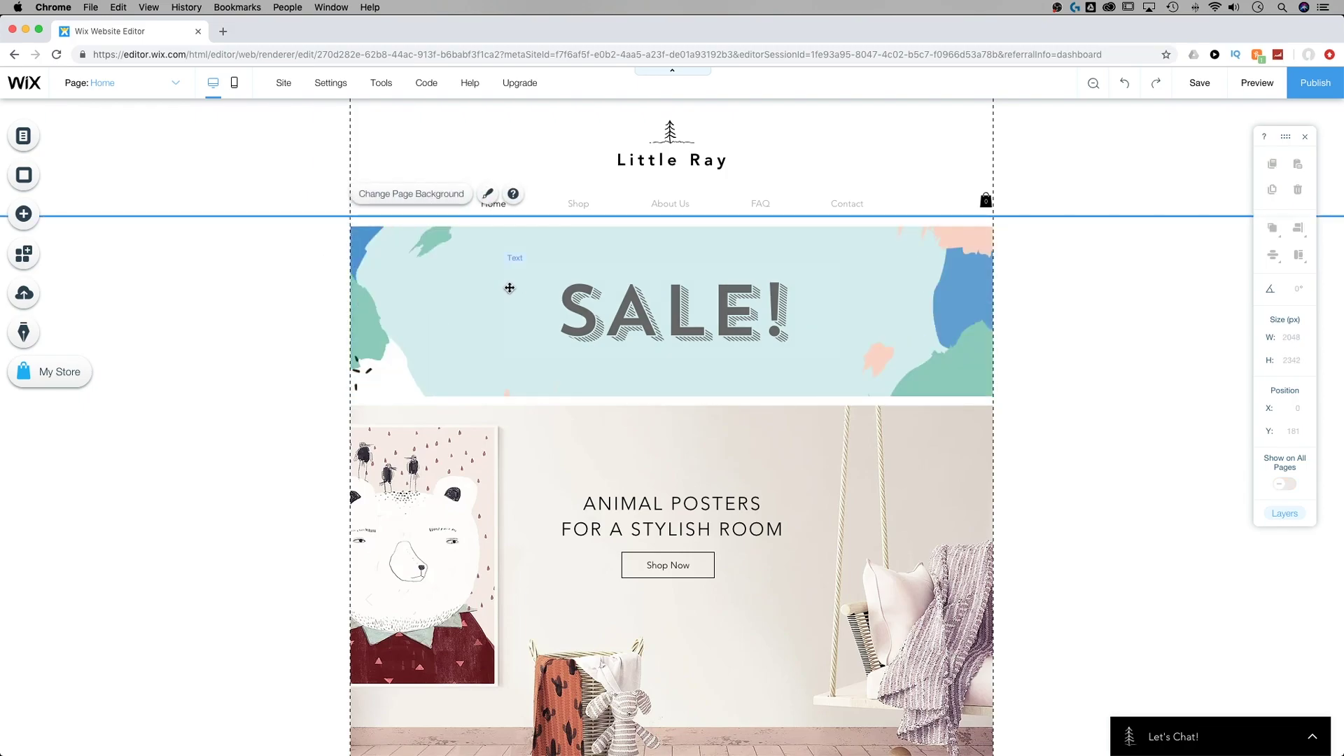
click(403, 242)
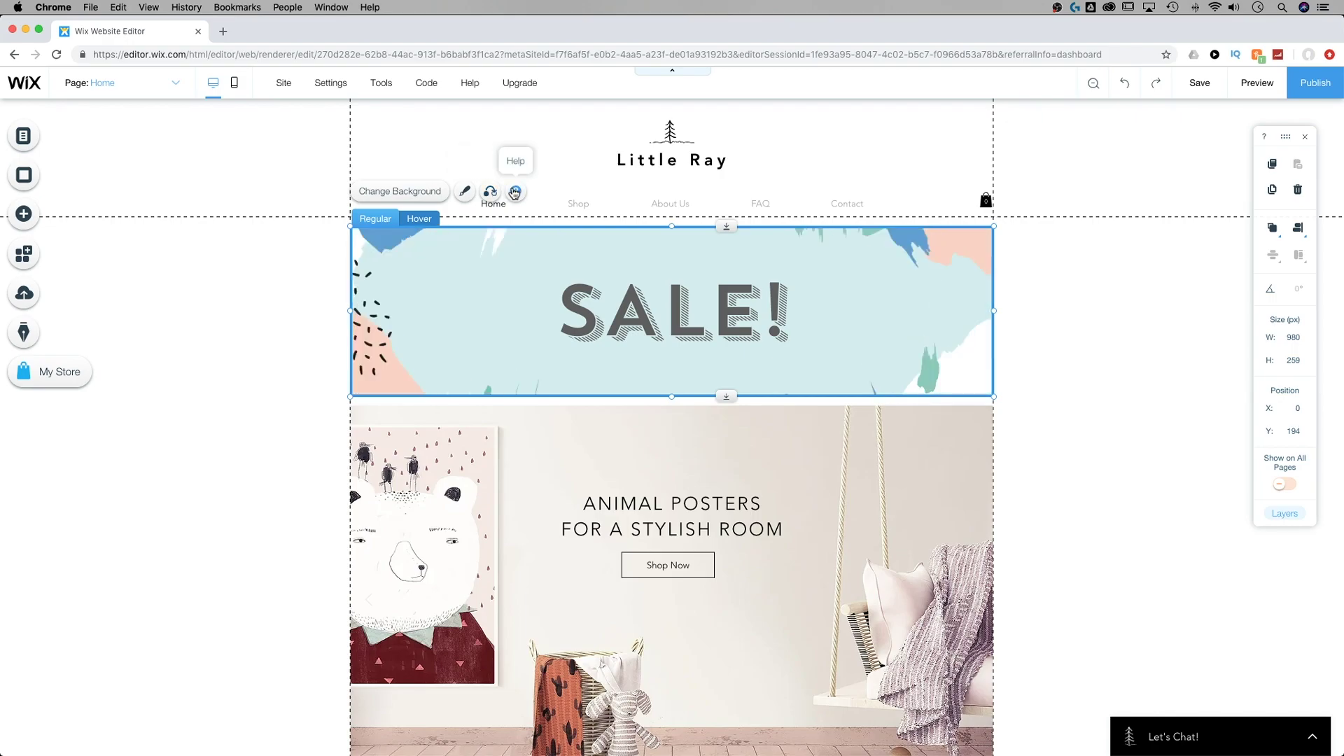
- Review the hover box's background image settings, leaving the patterned background unchanged
click(412, 193)
drag(1141, 252, 1071, 188)
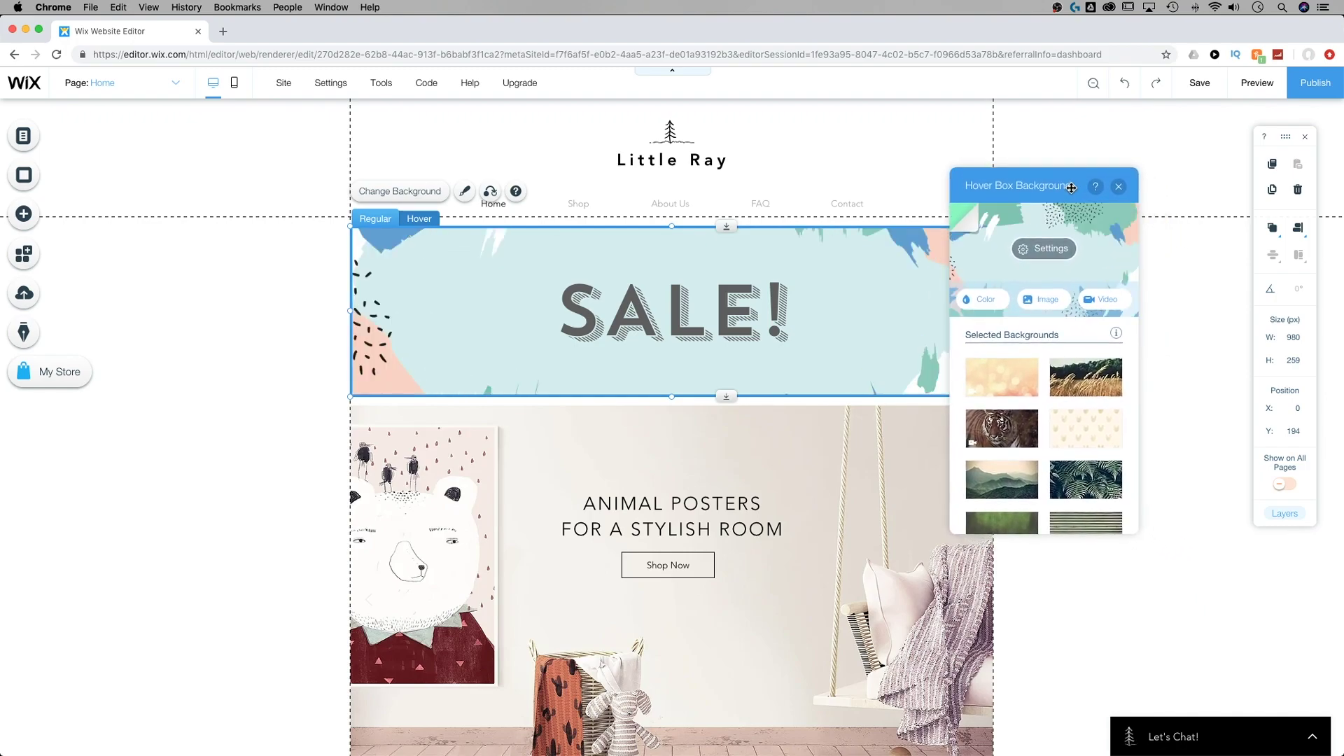
click(1058, 247)
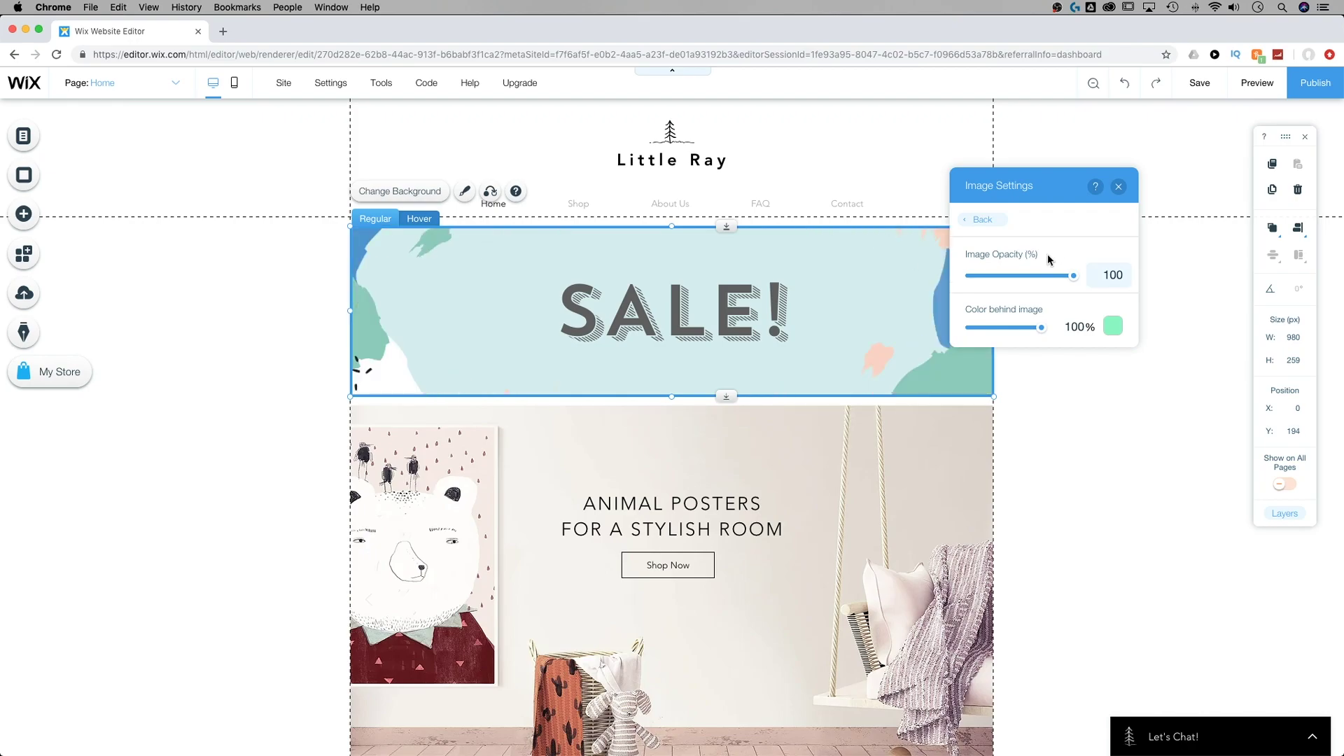
click(984, 220)
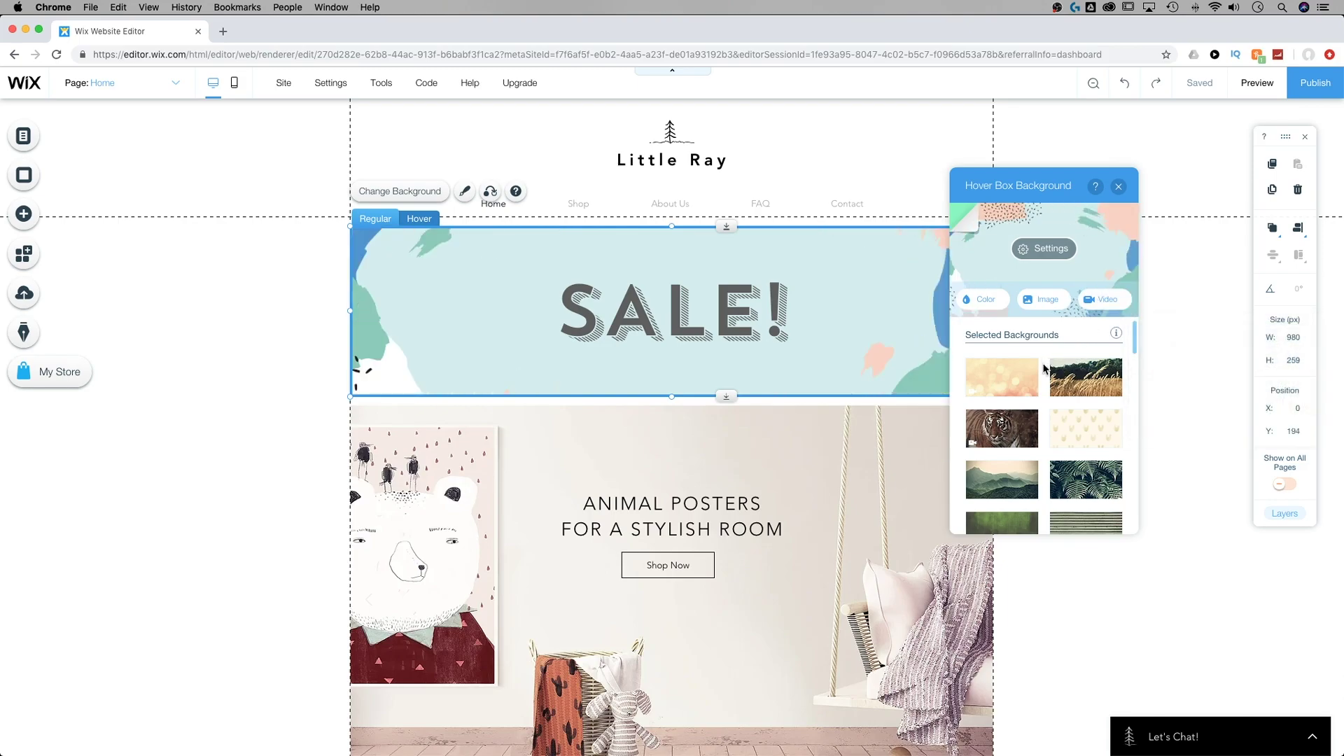
scroll(1043, 367, down, 2)
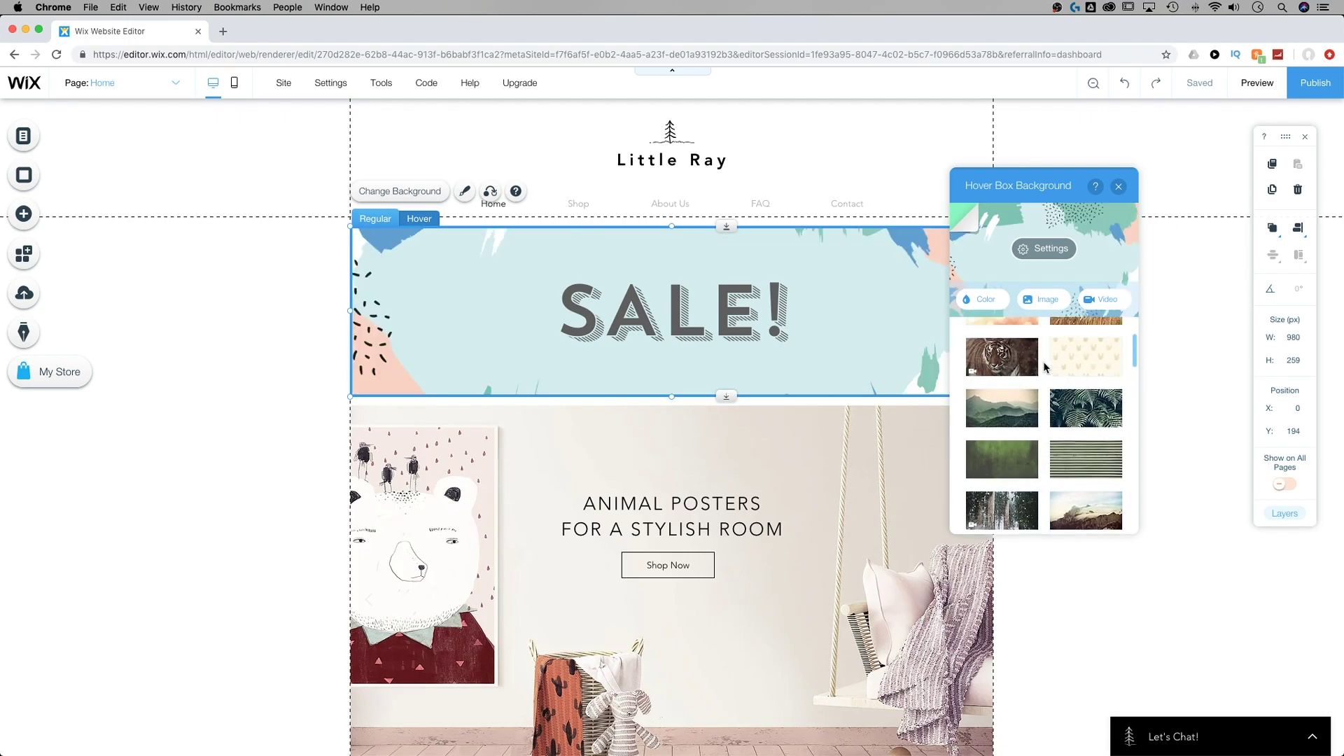
scroll(1044, 364, up, 2)
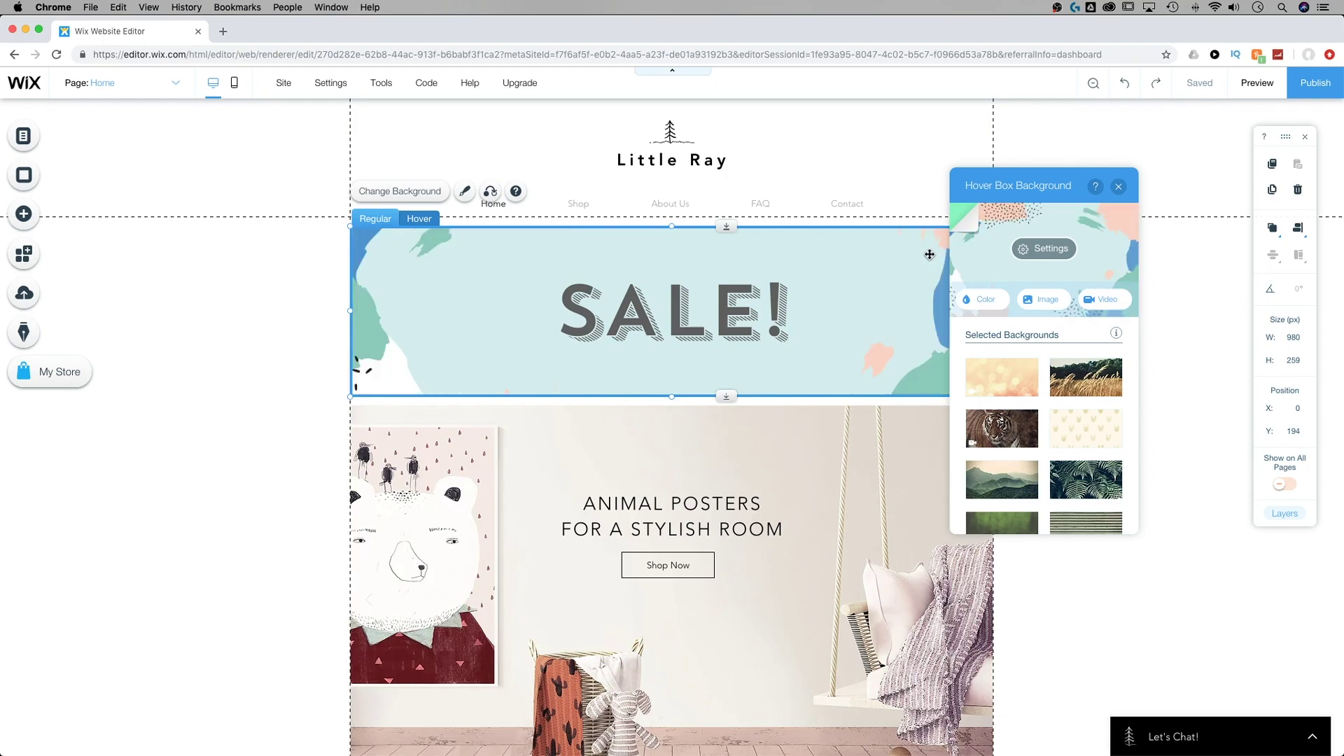
click(1118, 187)
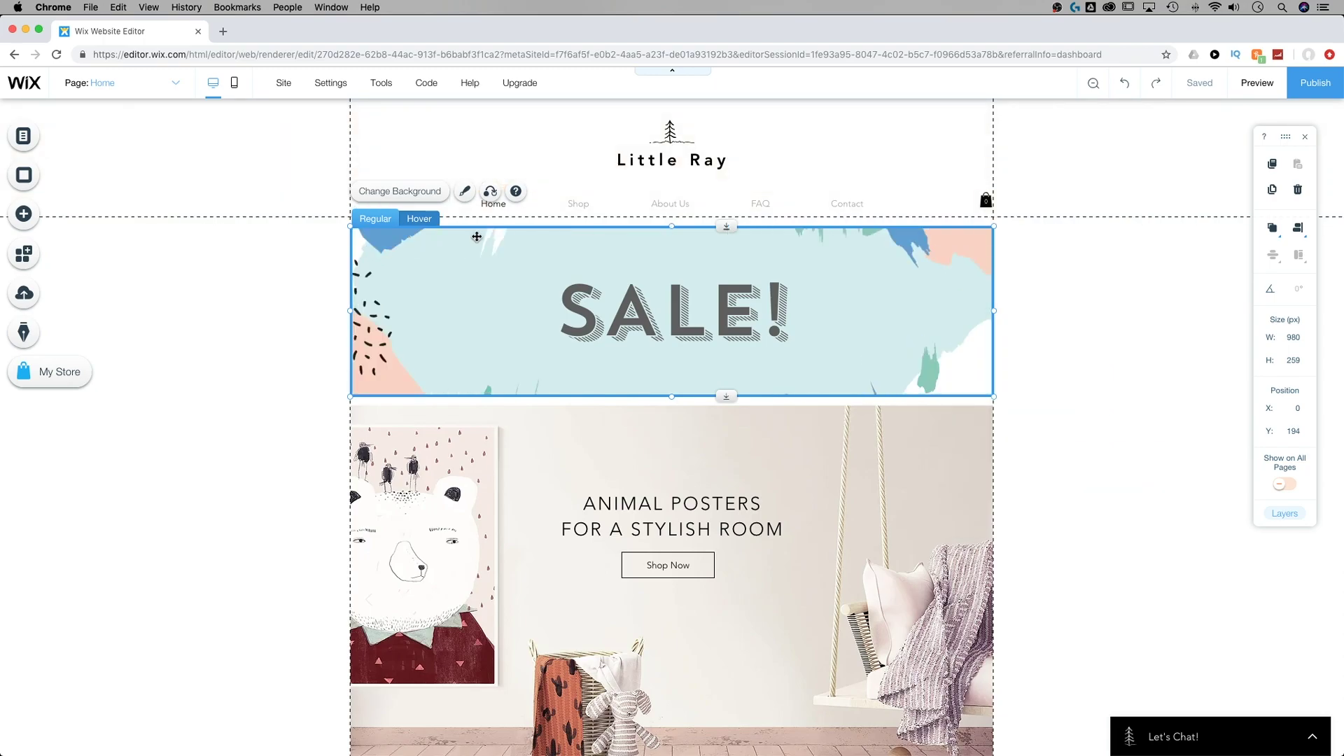
- Try a drop shadow in the hover box design, then turn it off and close
click(465, 191)
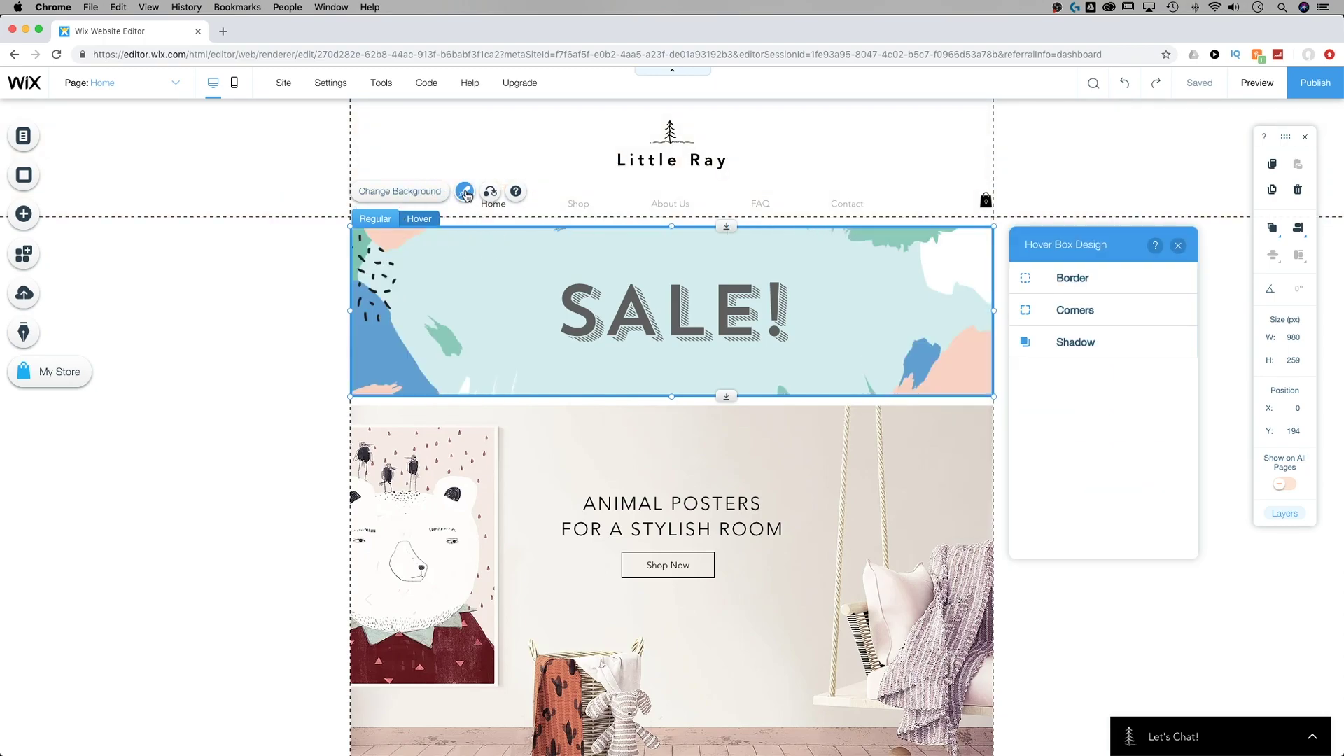
click(1073, 280)
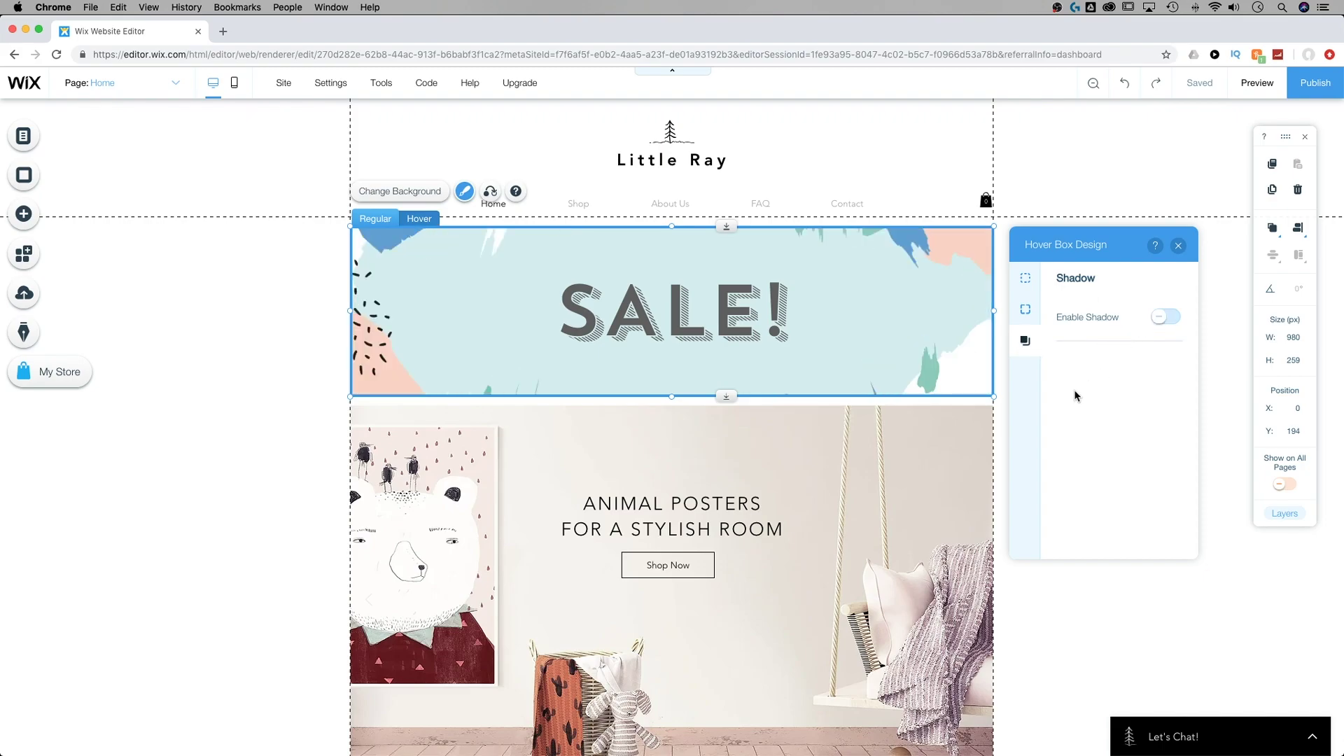
click(1165, 316)
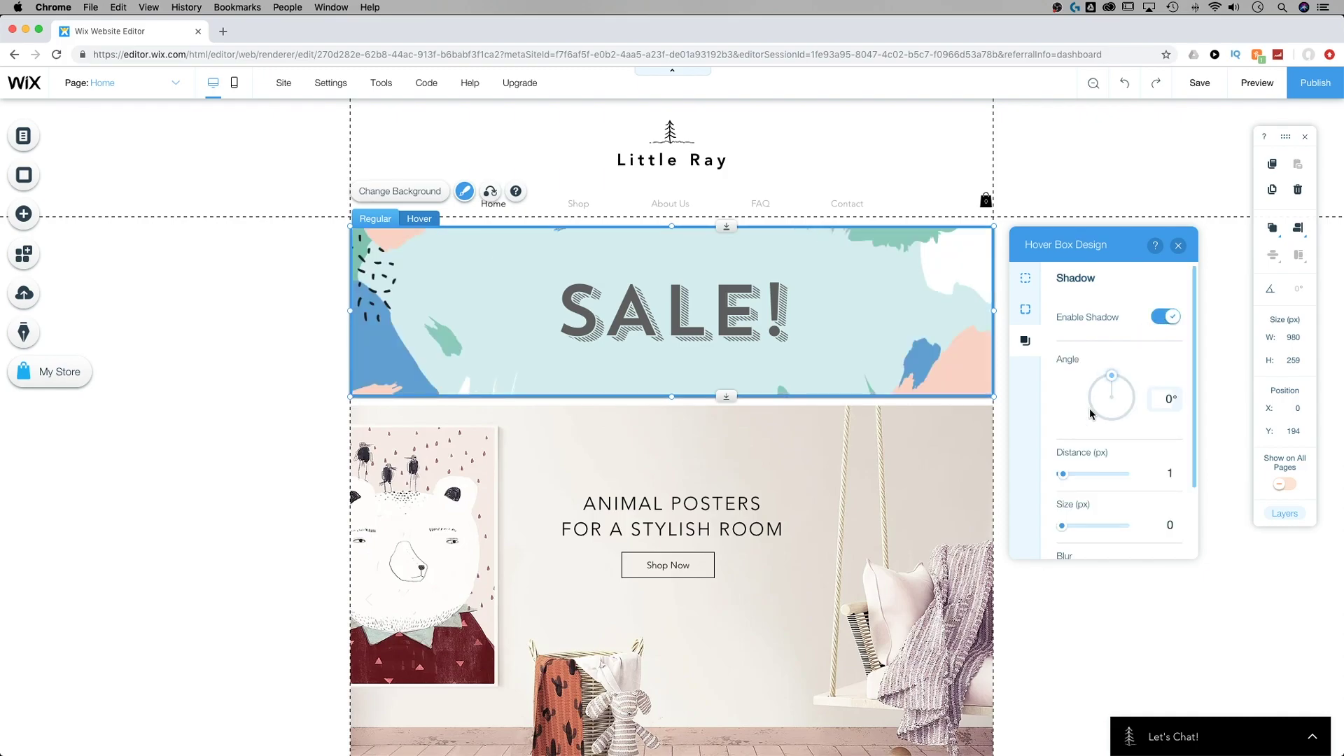
click(1164, 317)
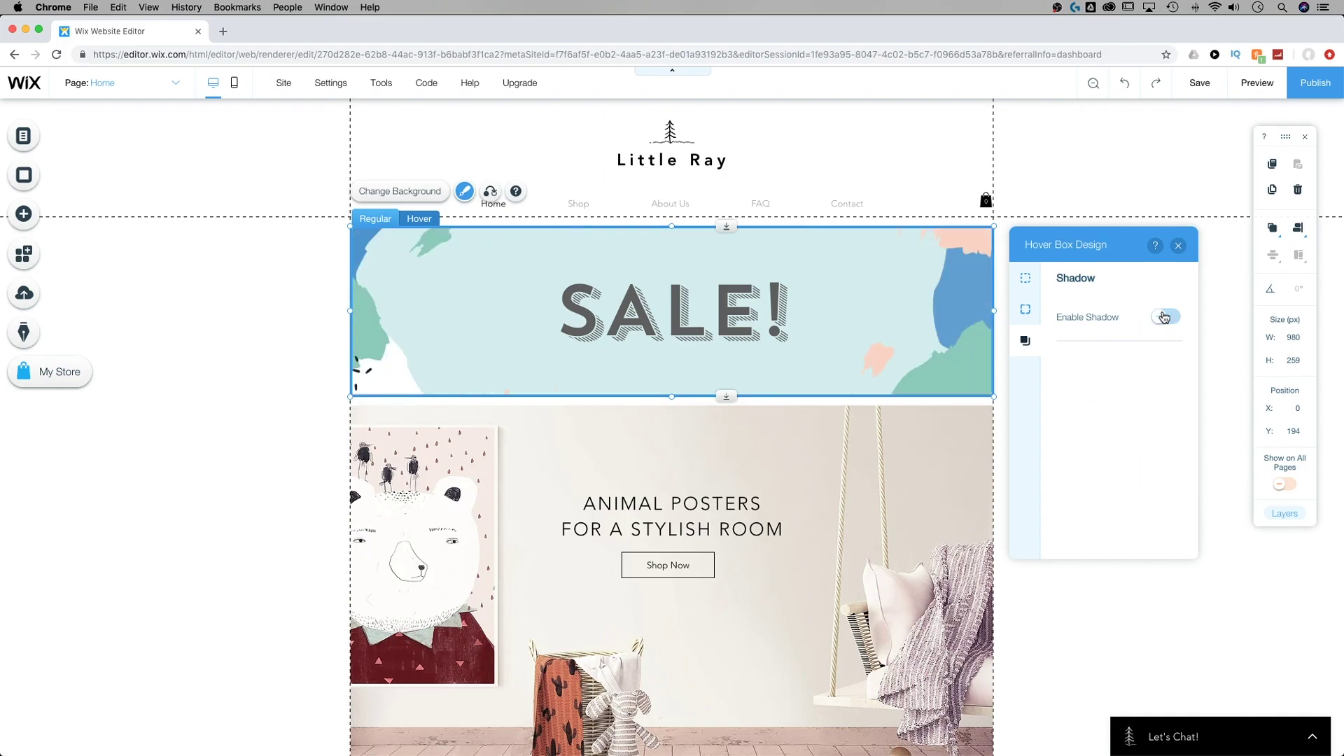
click(1179, 245)
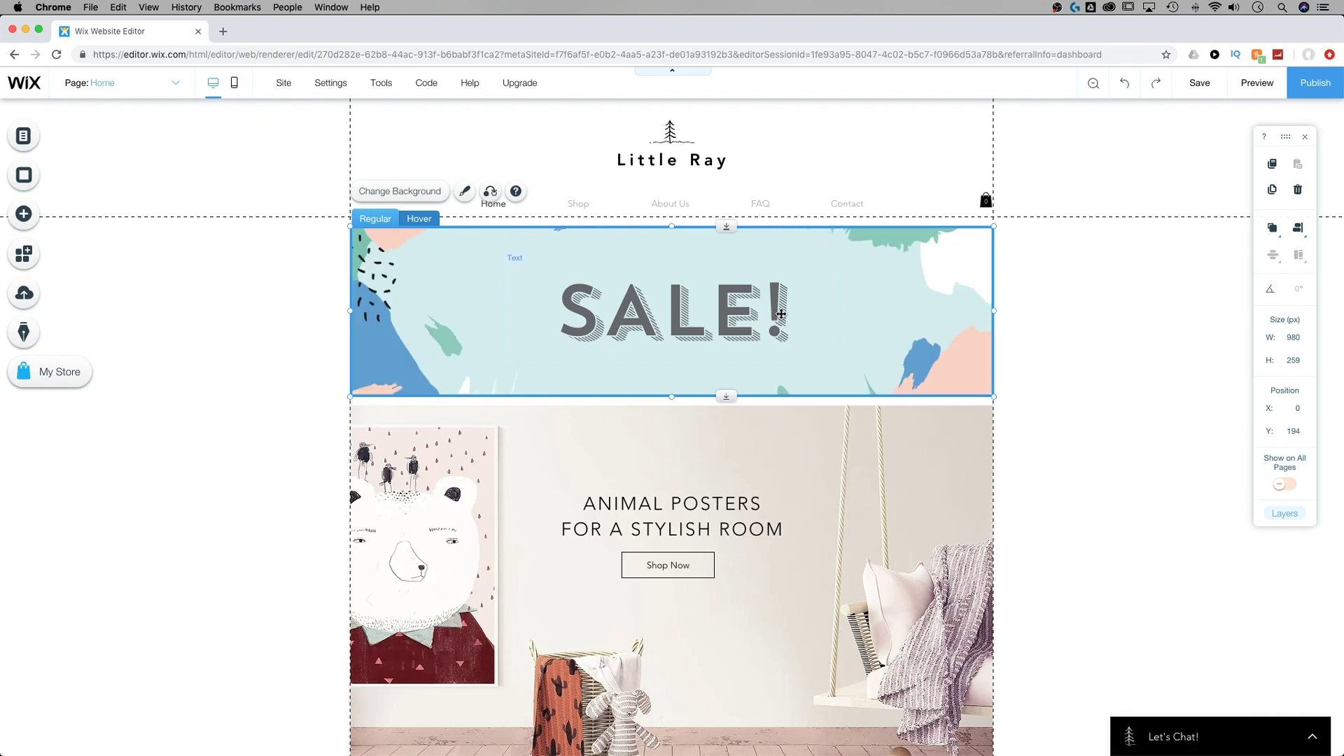
- Compare the 50% OFF and SALE! views, select the SALE! text, and open Add elements
click(416, 221)
click(387, 223)
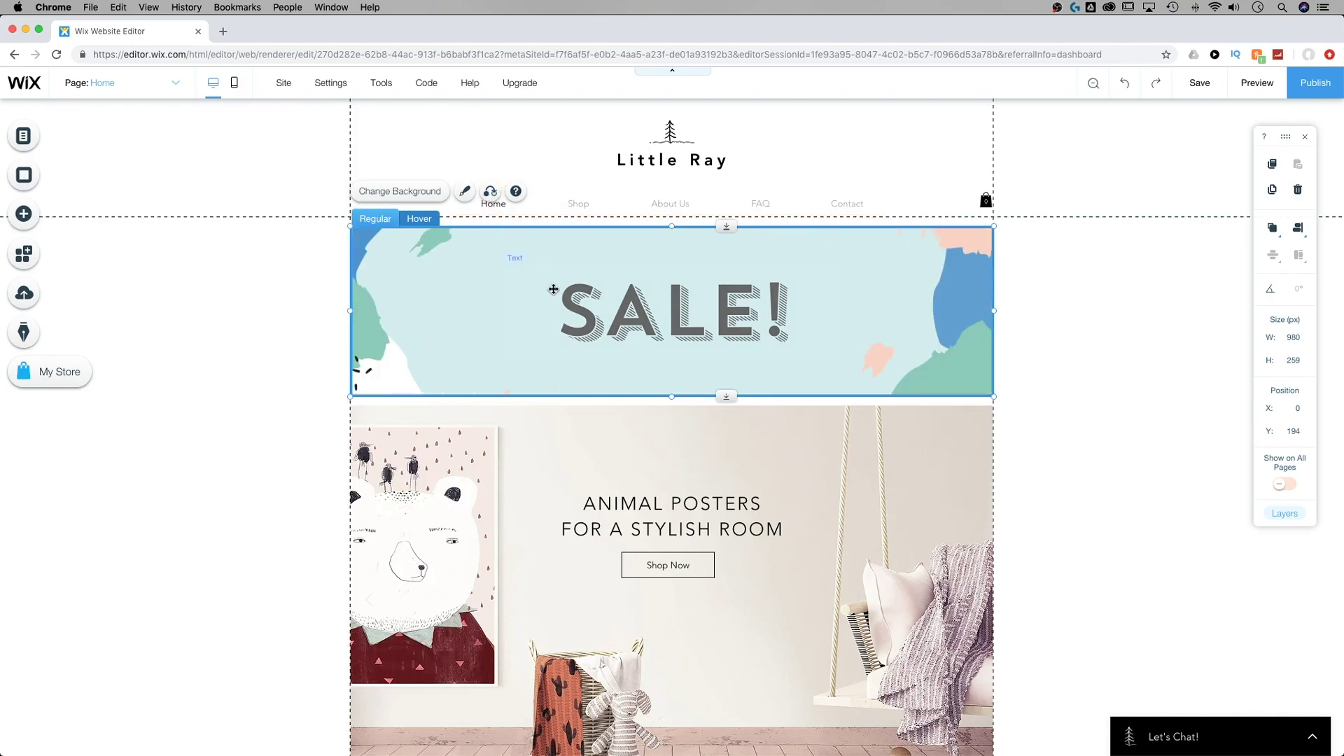
click(574, 301)
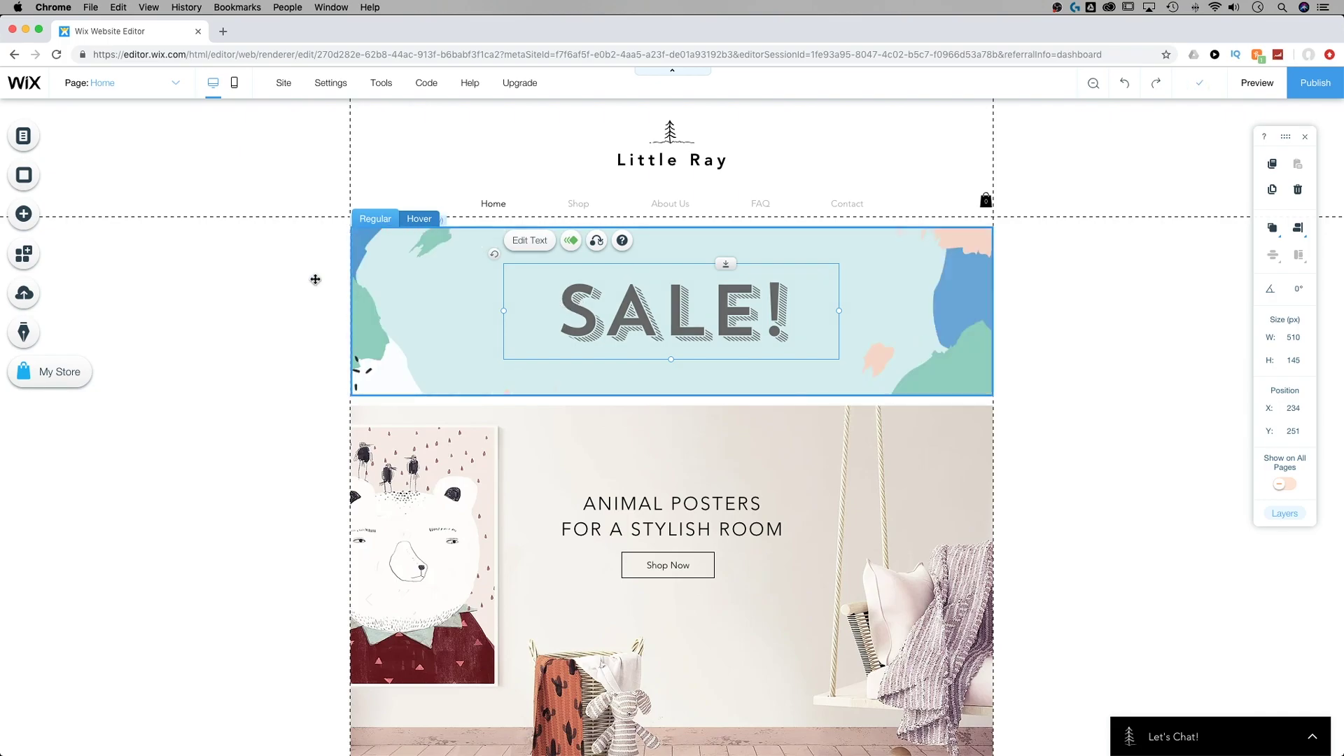
click(28, 215)
- Place a dark grey star shape on the banner just left of the SALE! text
mouse_move(83, 203)
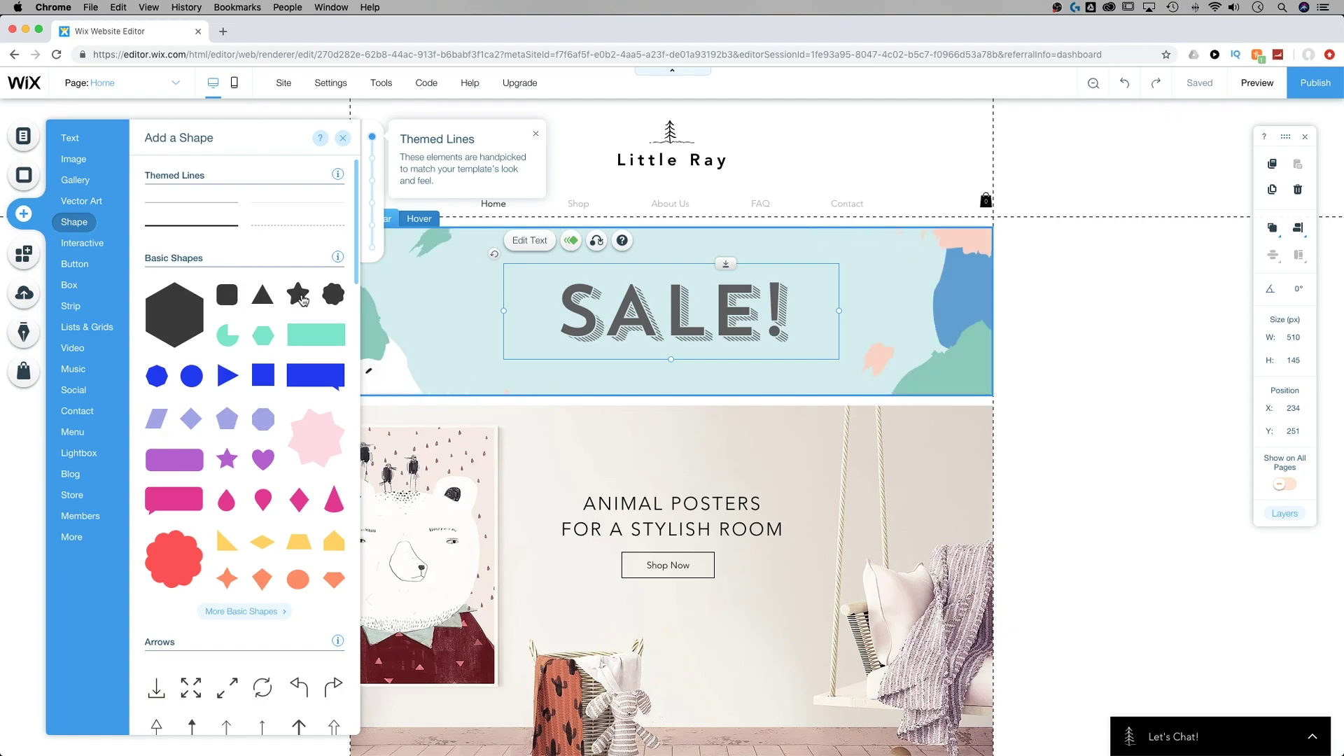
drag(302, 300, 453, 312)
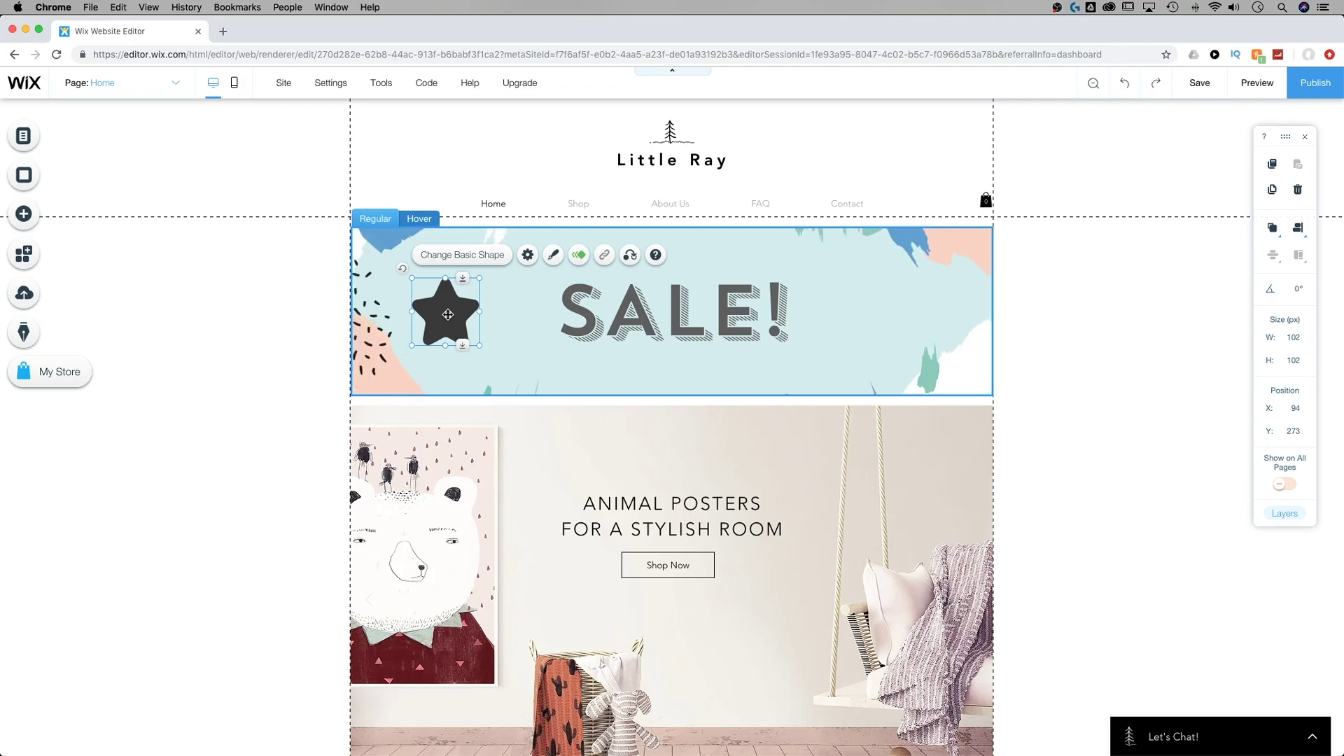
click(419, 220)
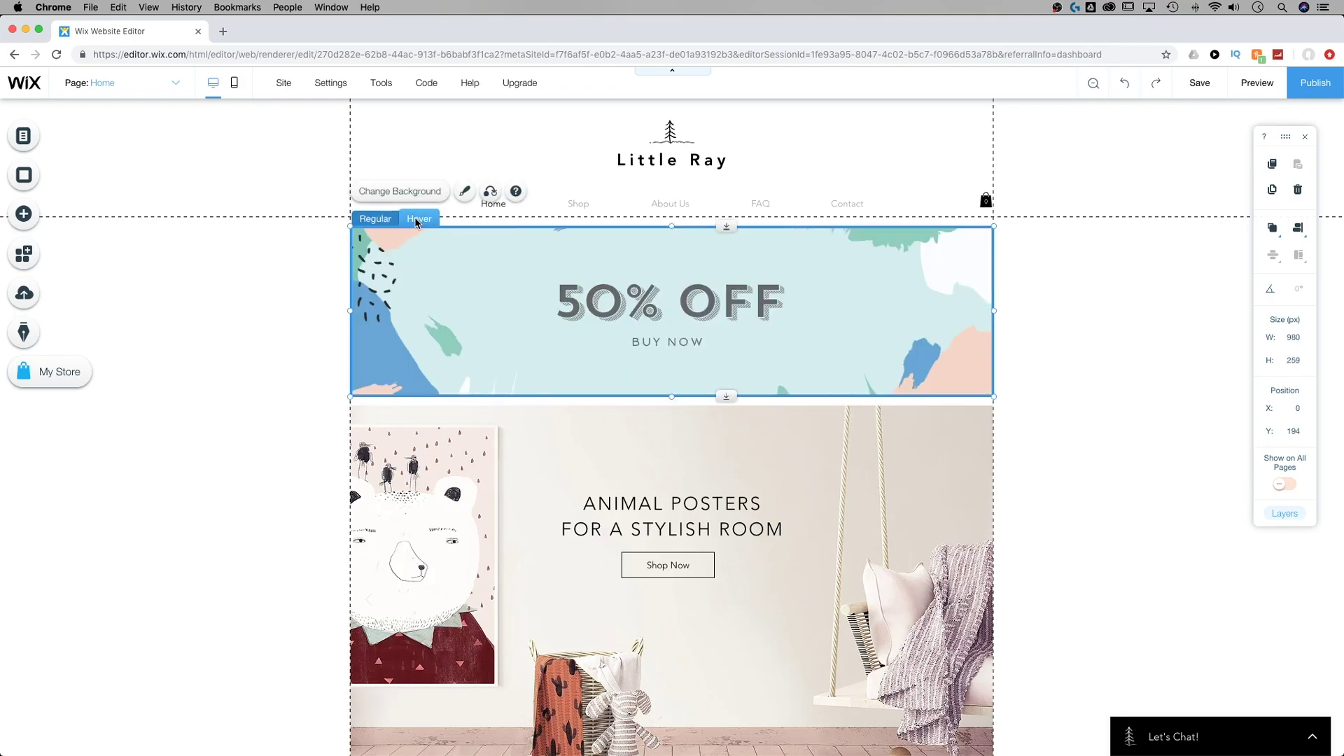
- Apply the star from the Regular view to the Hover view beside 50% OFF
click(376, 220)
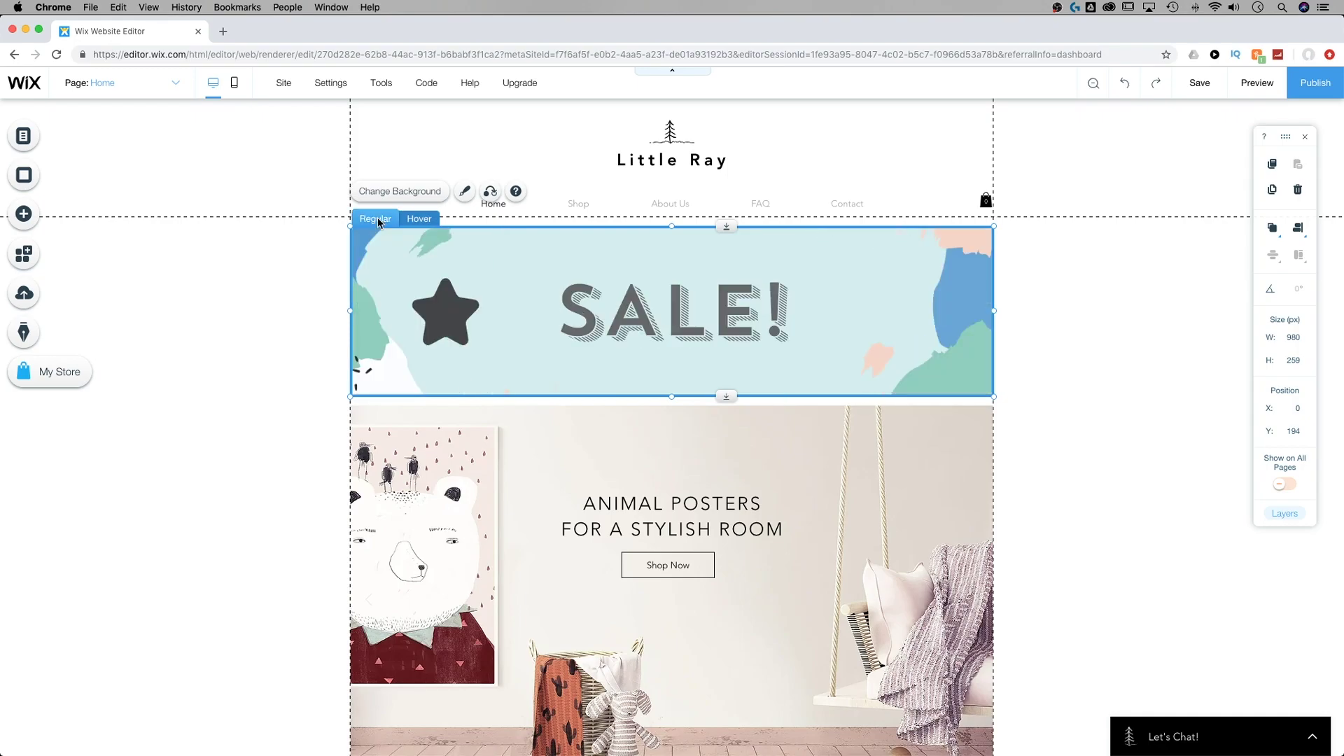
click(455, 315)
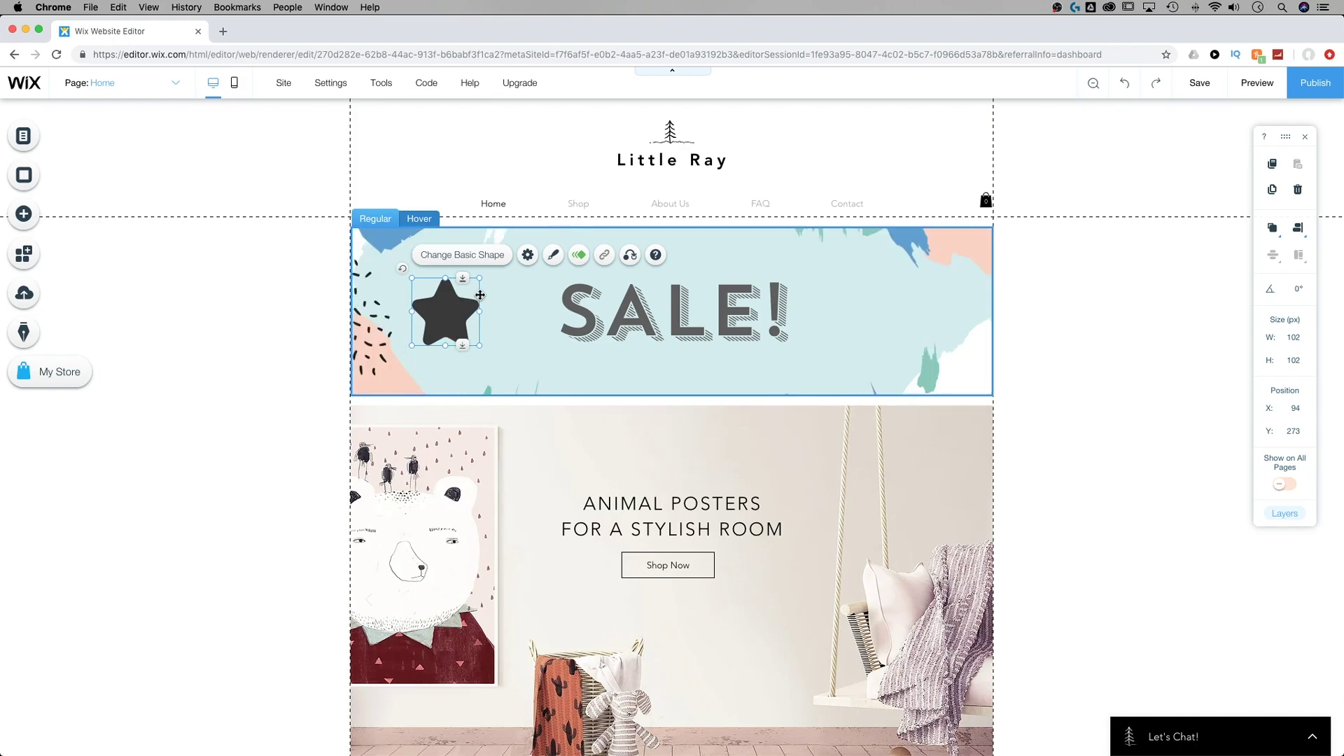
click(630, 255)
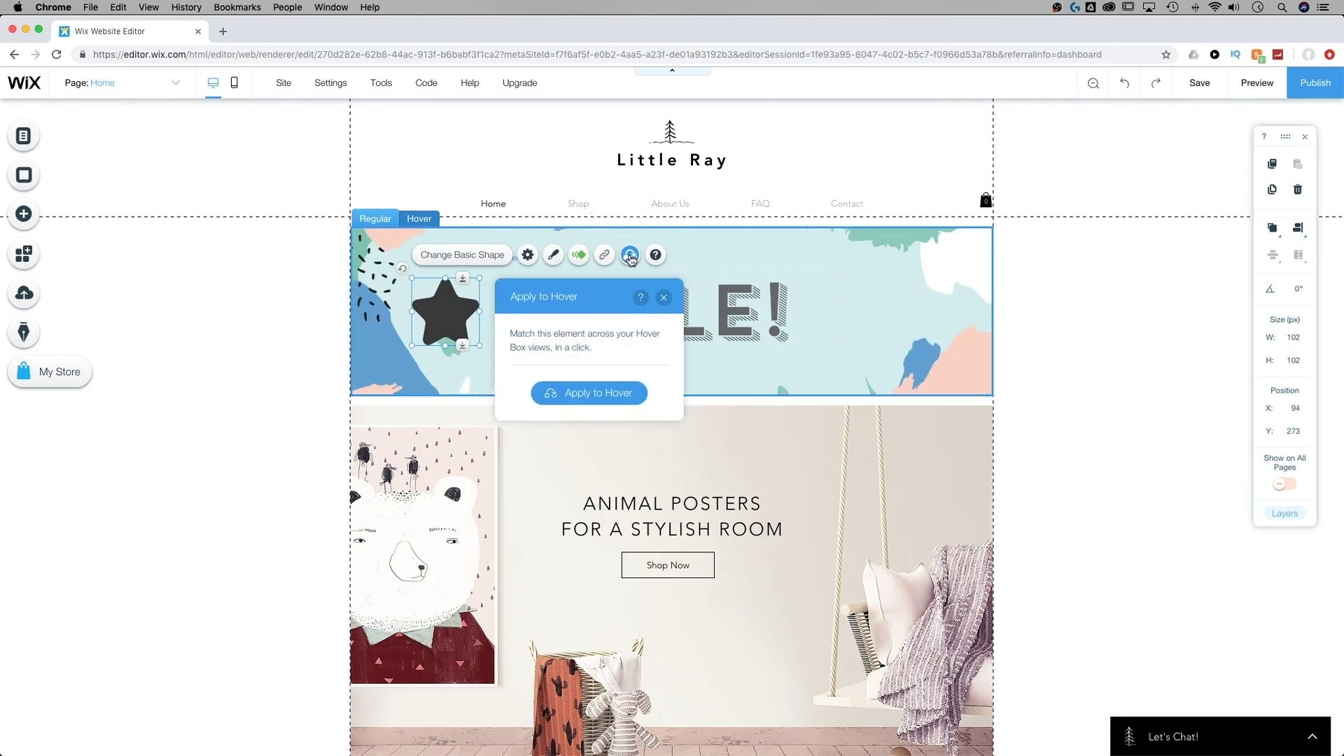
click(596, 396)
click(419, 219)
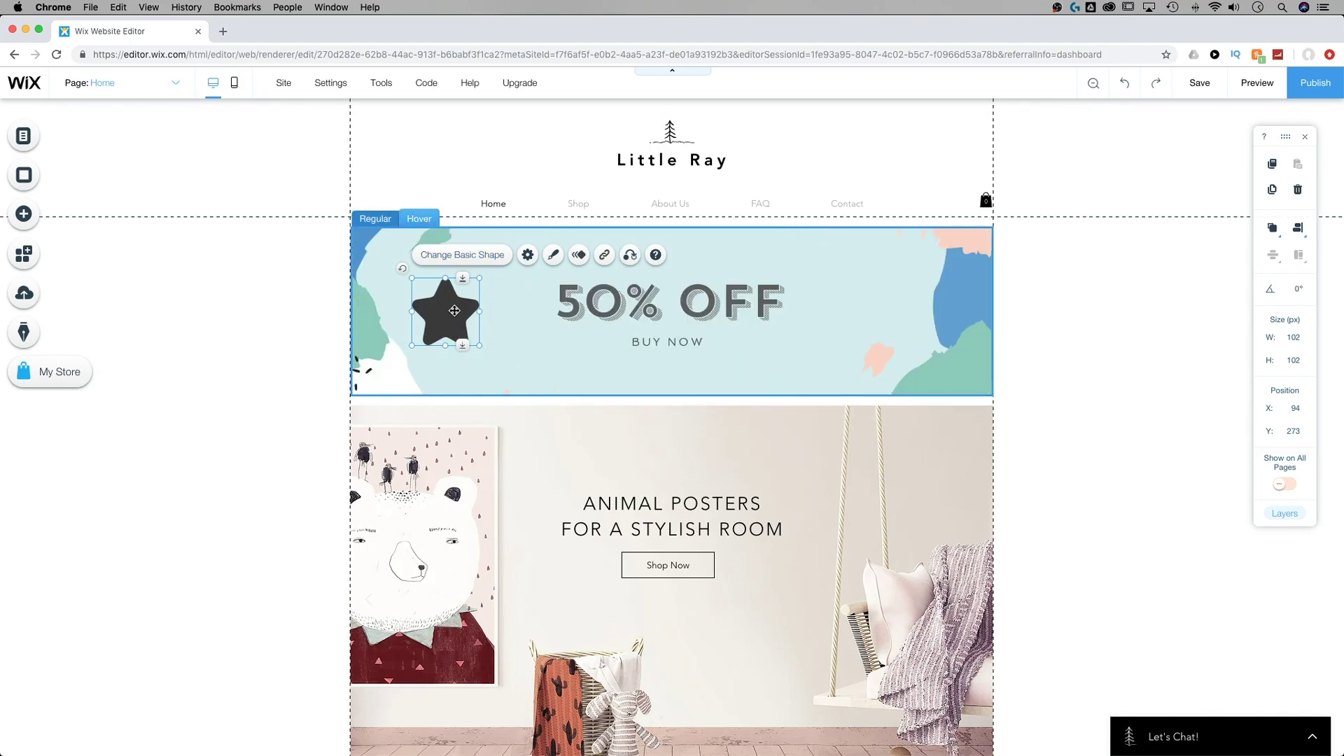
drag(448, 309, 445, 309)
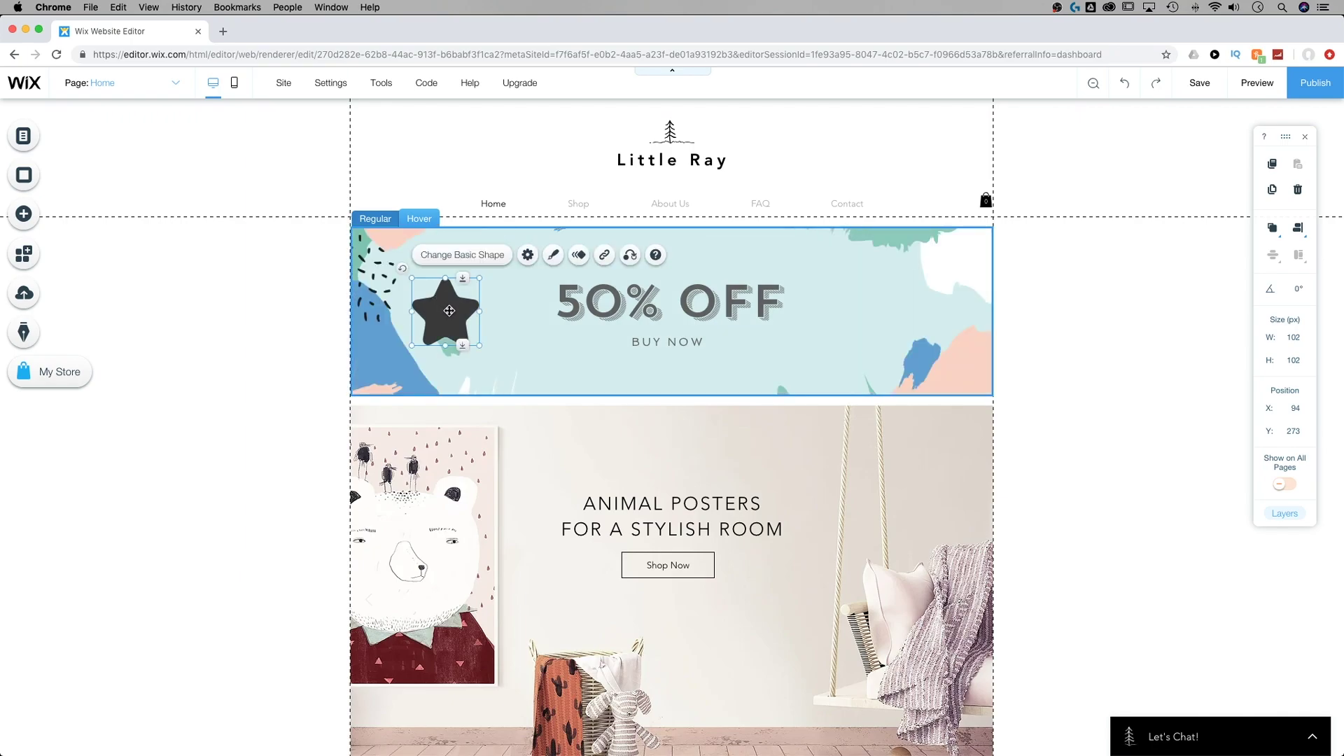
- Recolour the star light pink (#E2B3A5) in the hover view
click(553, 256)
click(658, 352)
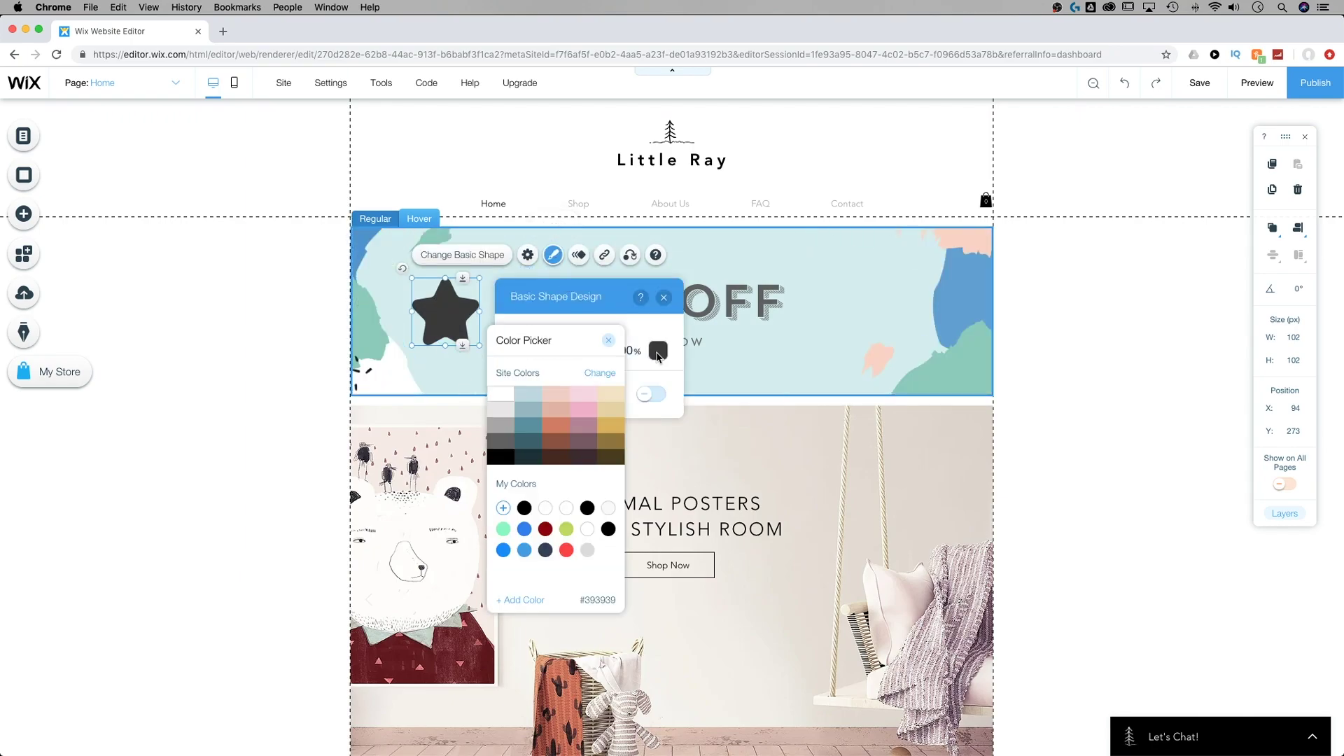
click(555, 423)
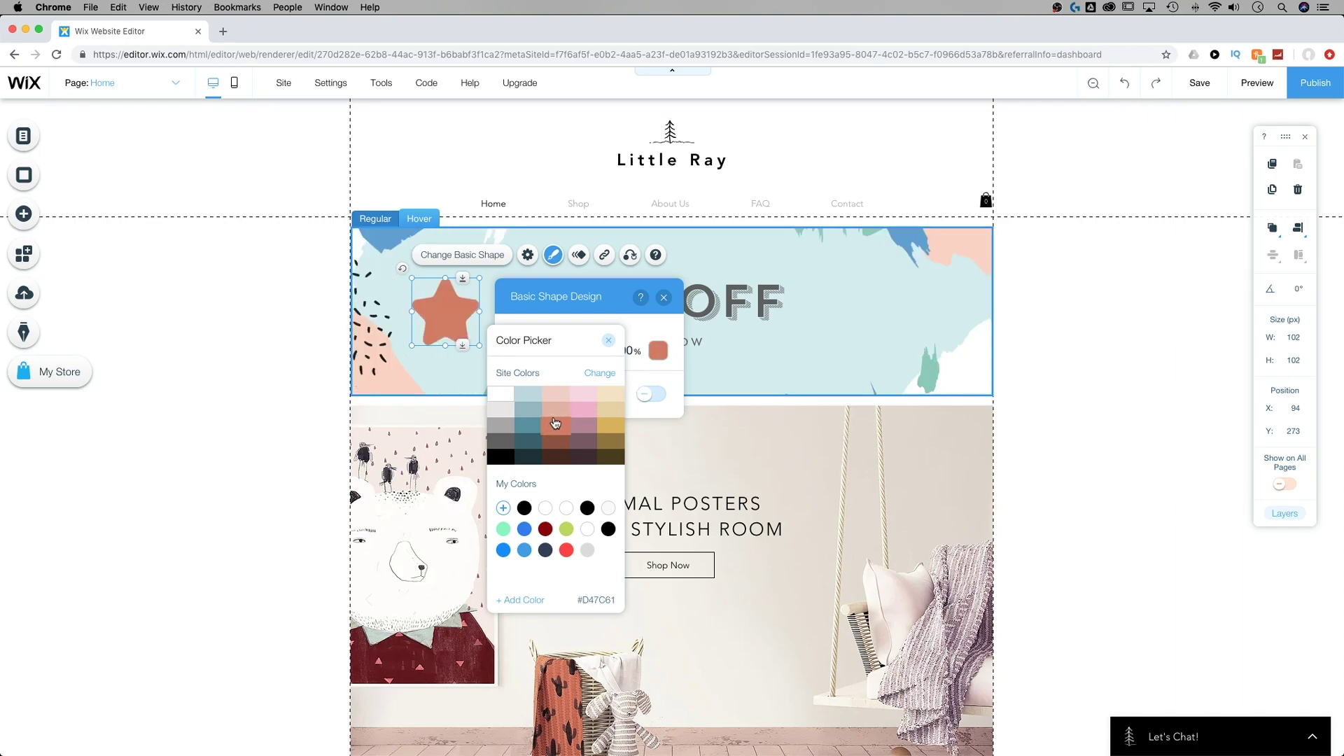
click(556, 408)
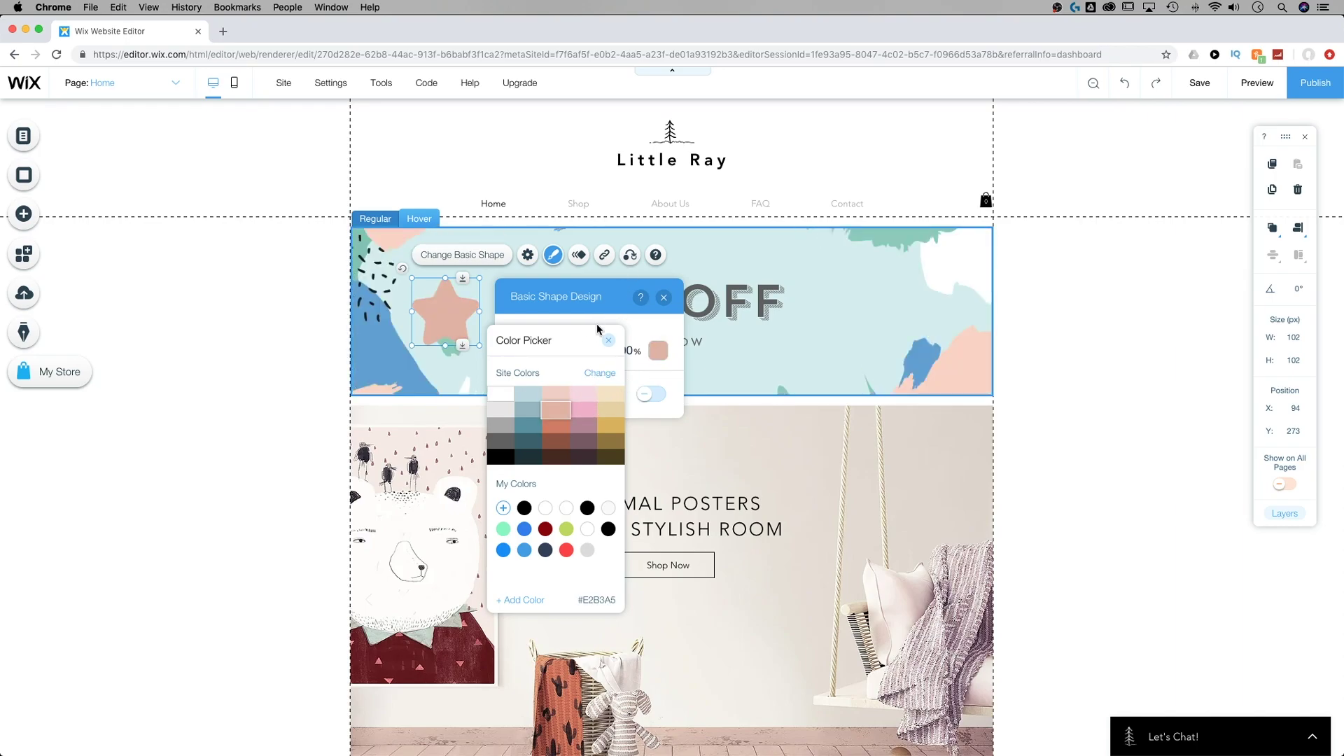
click(608, 340)
click(553, 255)
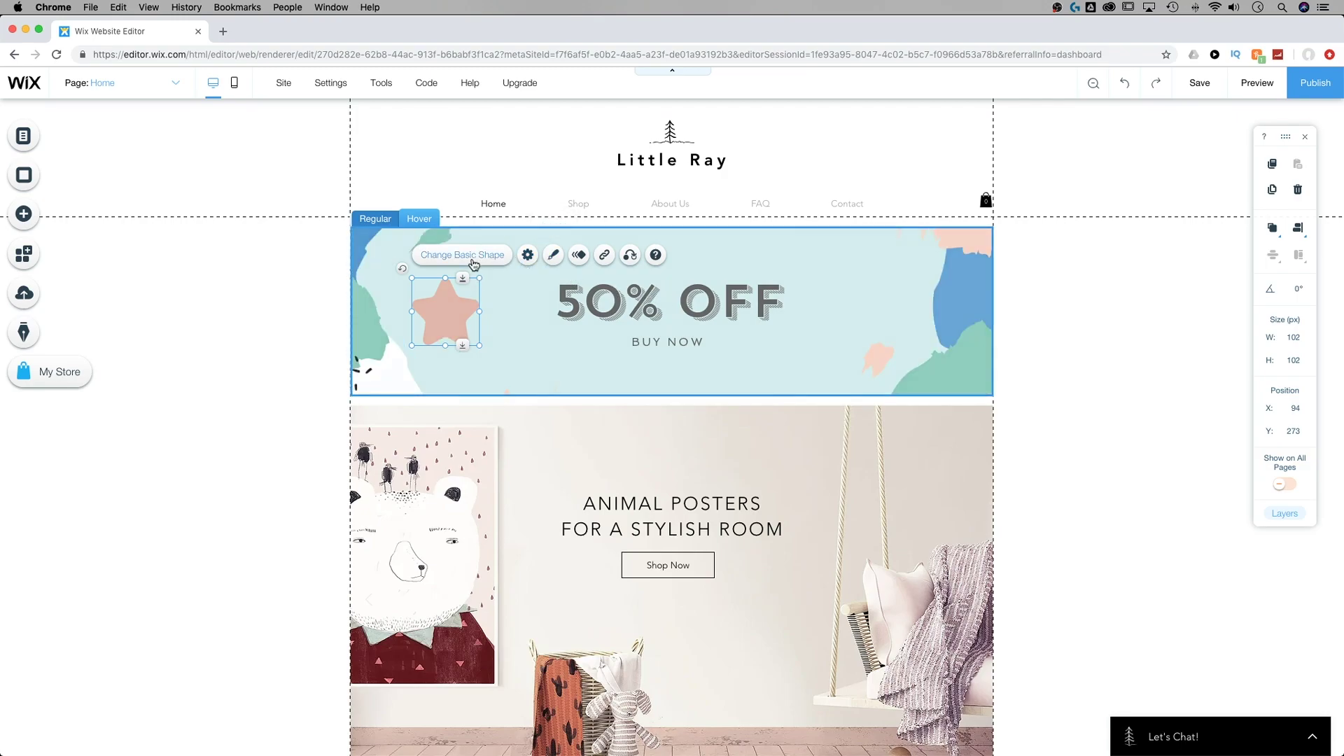
- Apply the pink star design to the regular view and compare both views
click(396, 220)
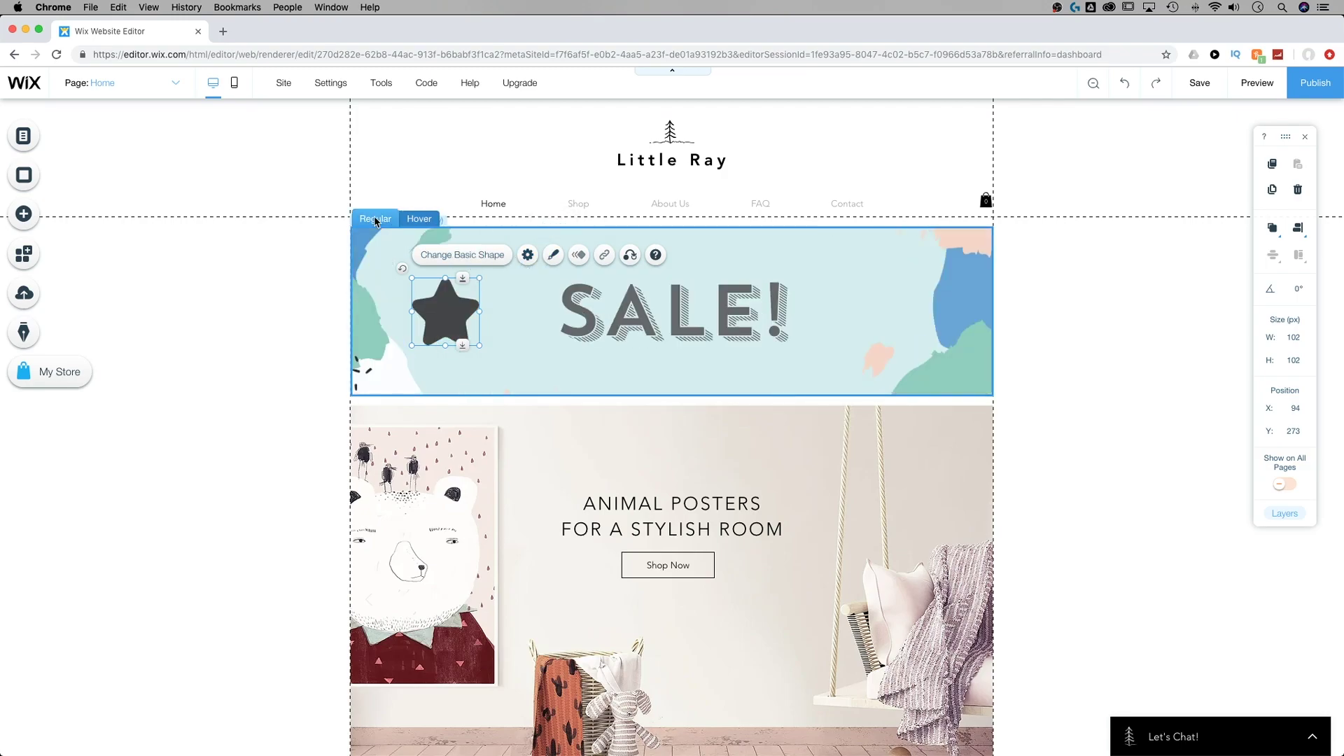
click(413, 219)
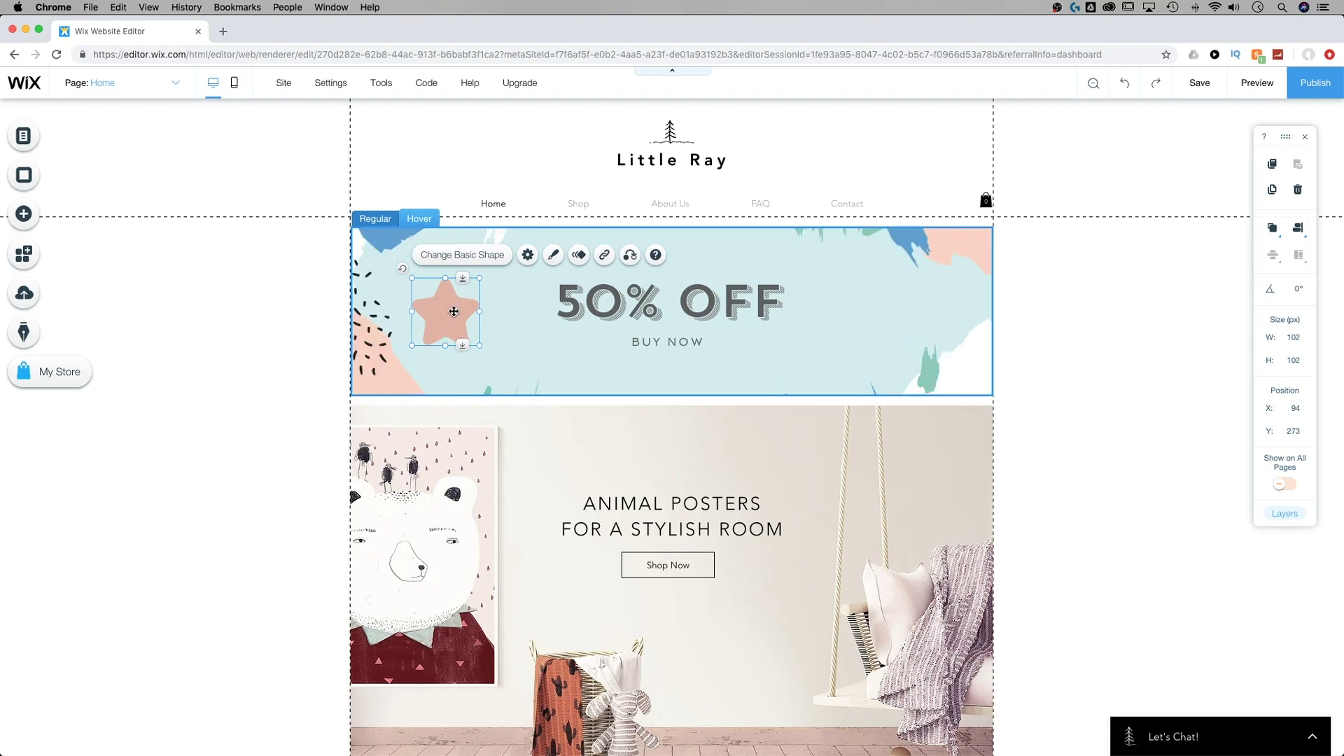
click(630, 256)
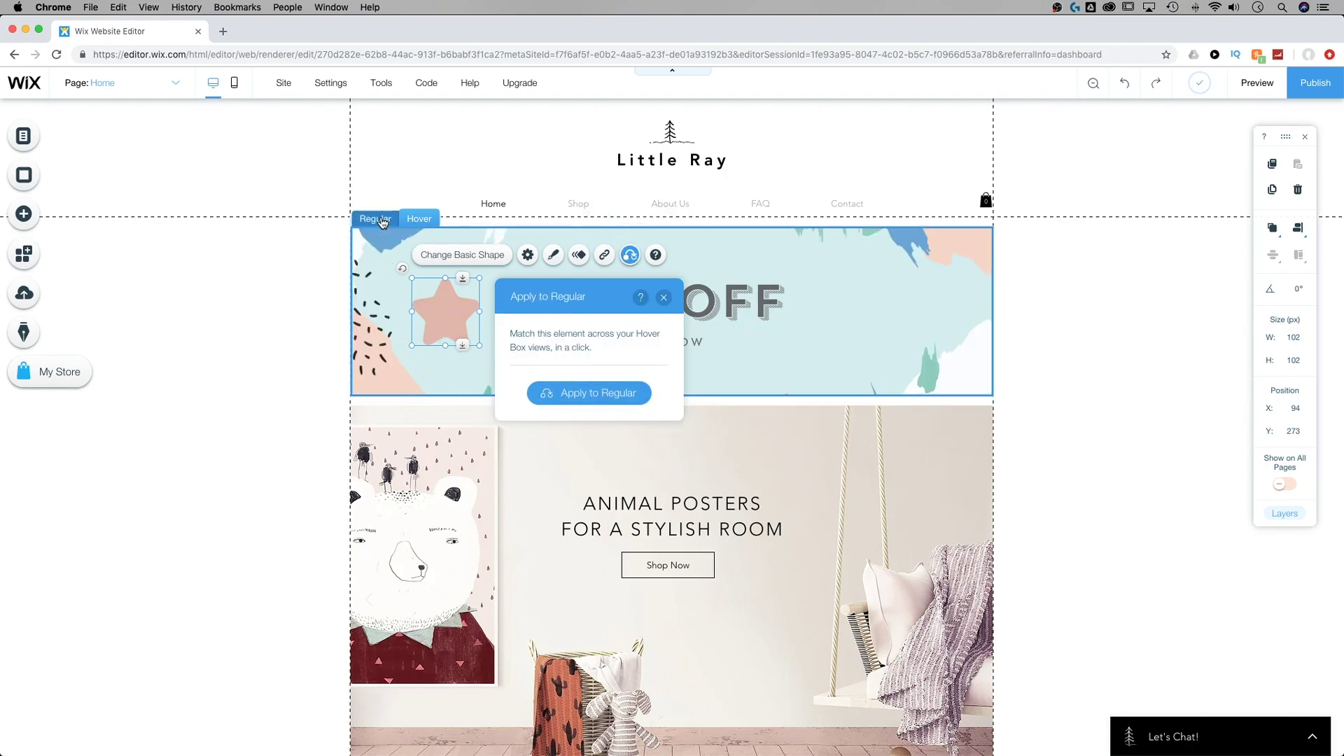
click(381, 221)
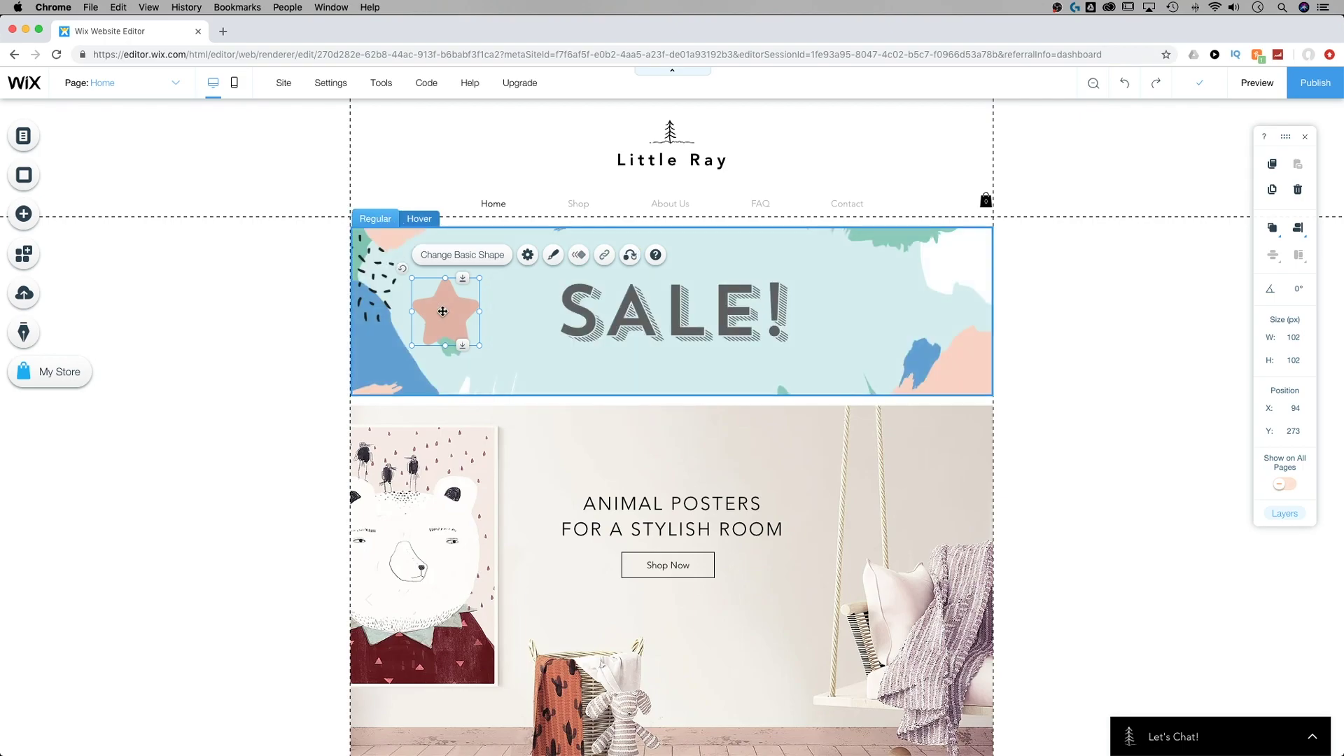
click(419, 221)
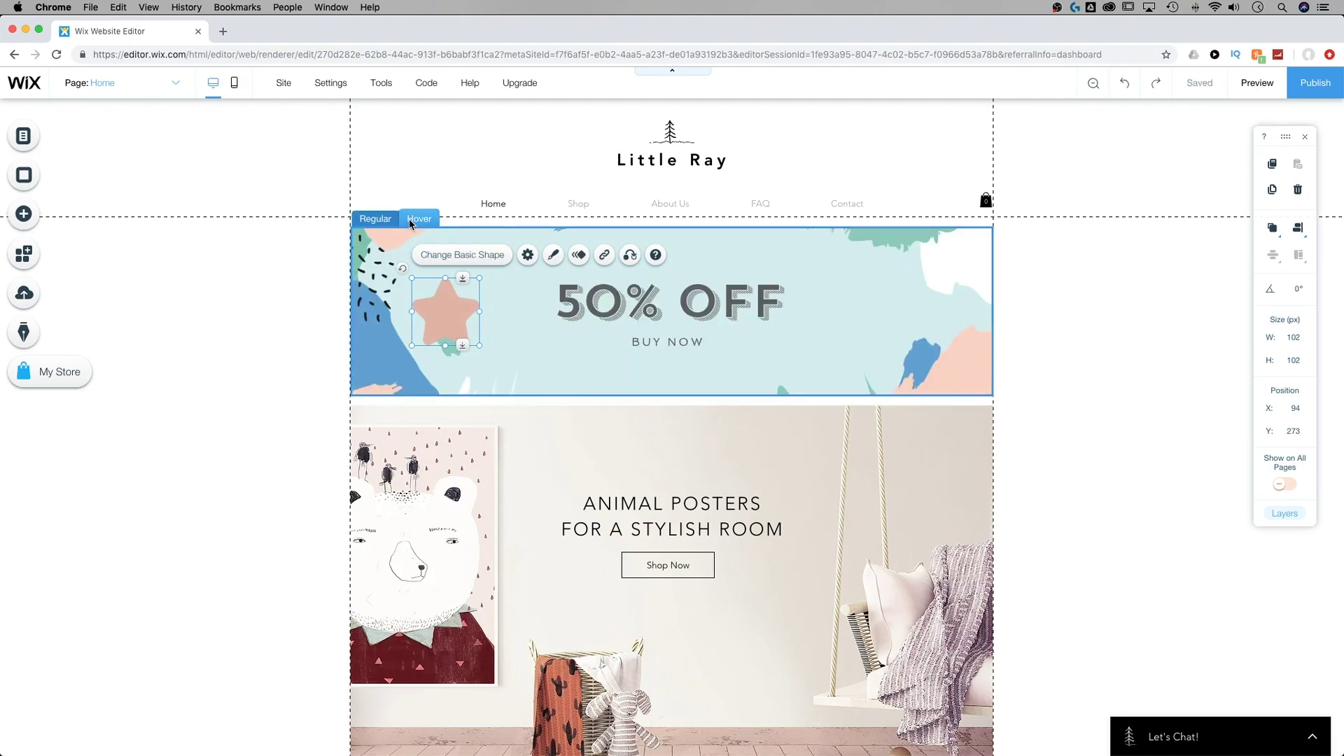
click(382, 220)
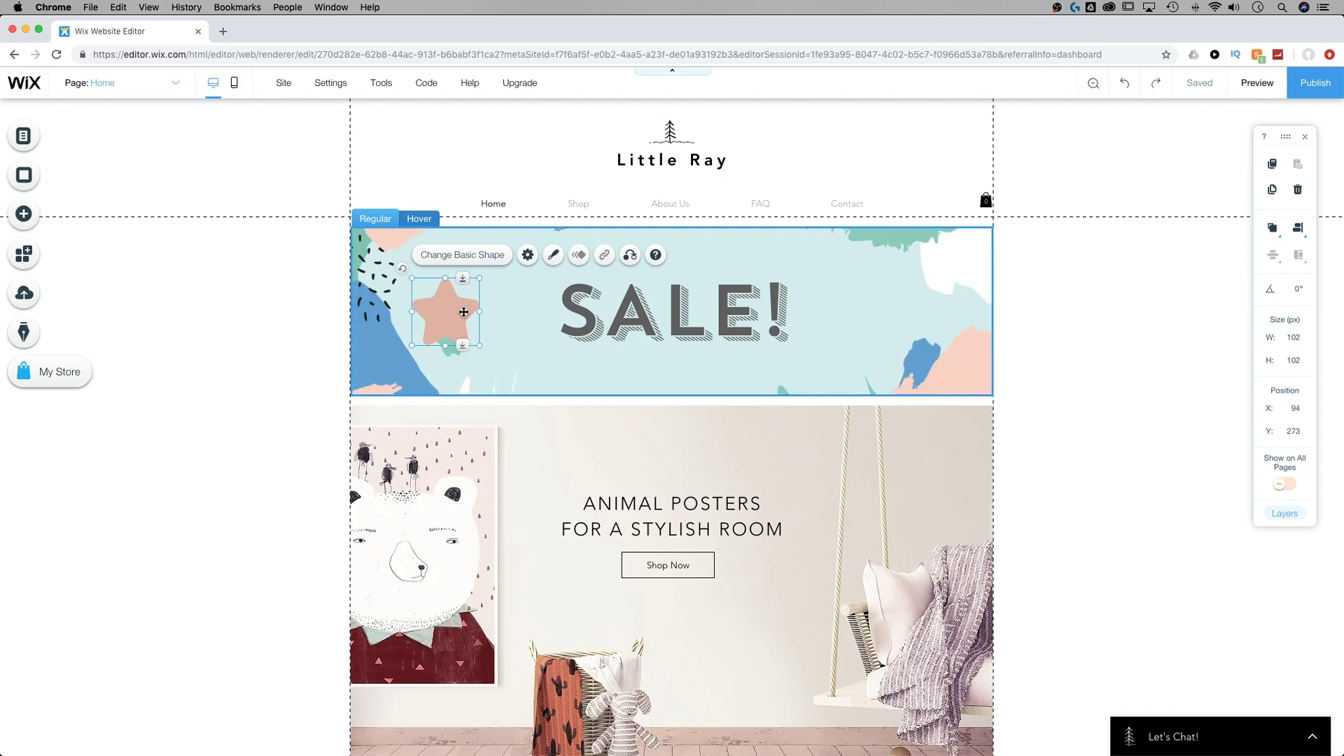
- Delete the star from both the regular and hover views, then select 50% OFF
key(Delete)
click(448, 236)
click(424, 220)
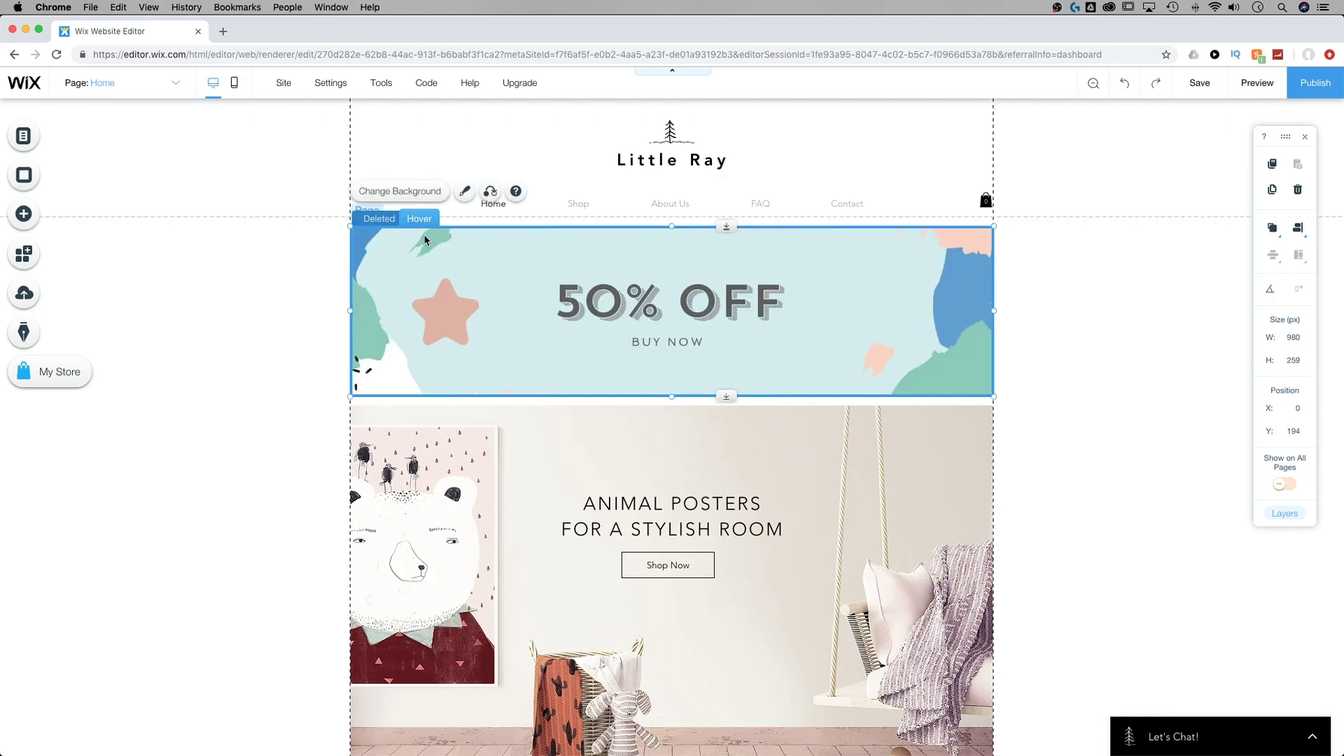
click(452, 305)
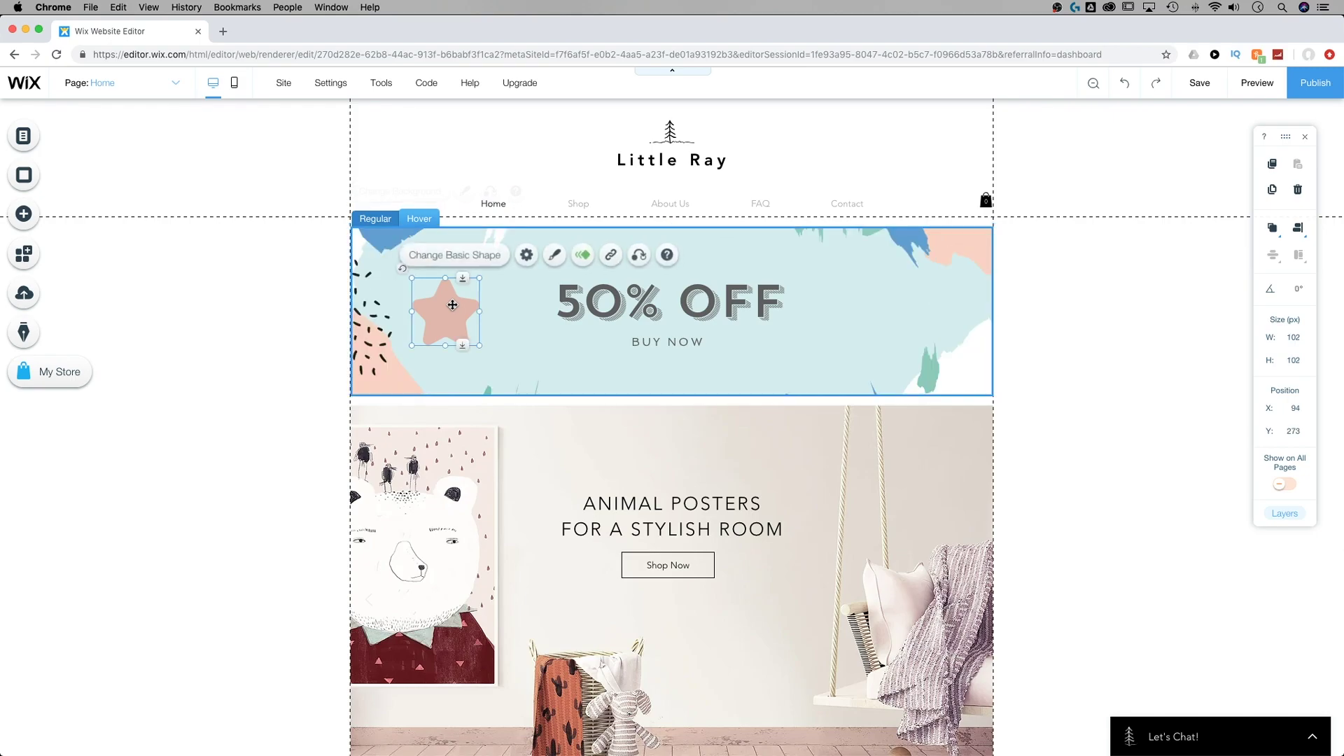
key(Delete)
click(458, 298)
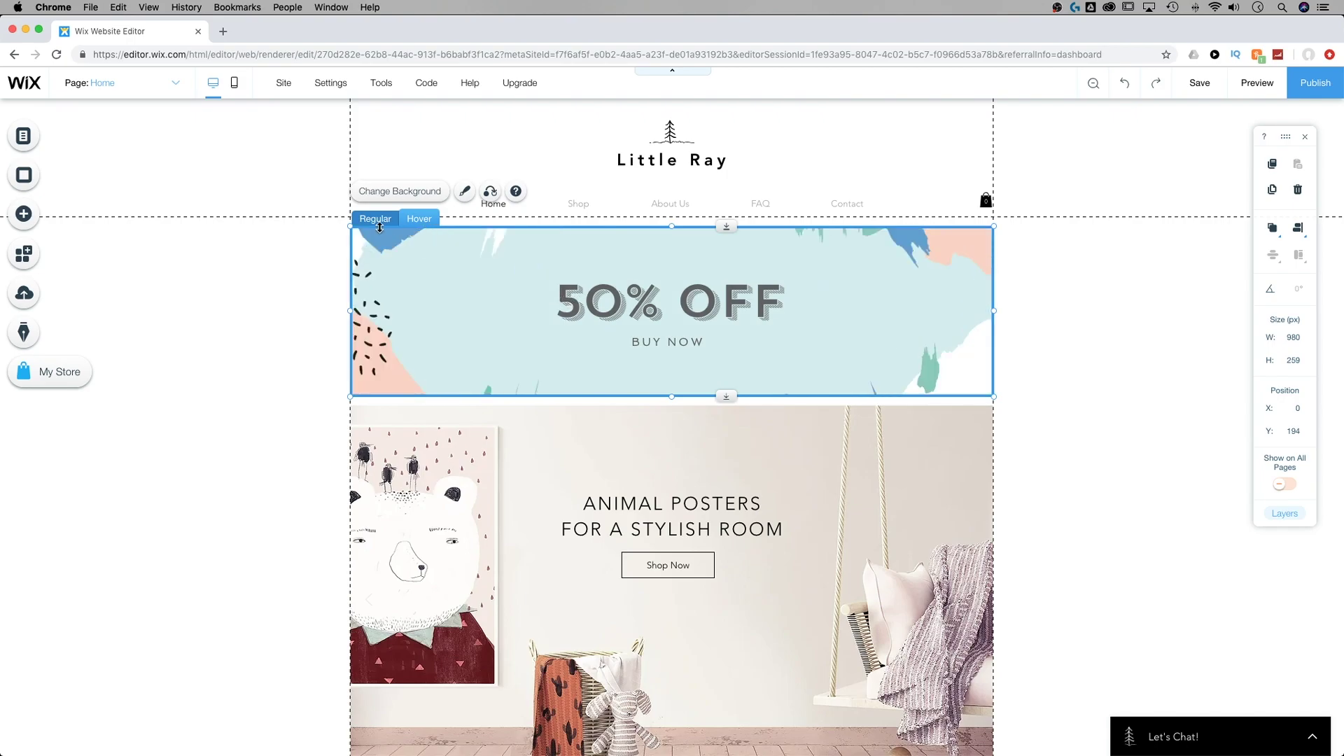
click(616, 304)
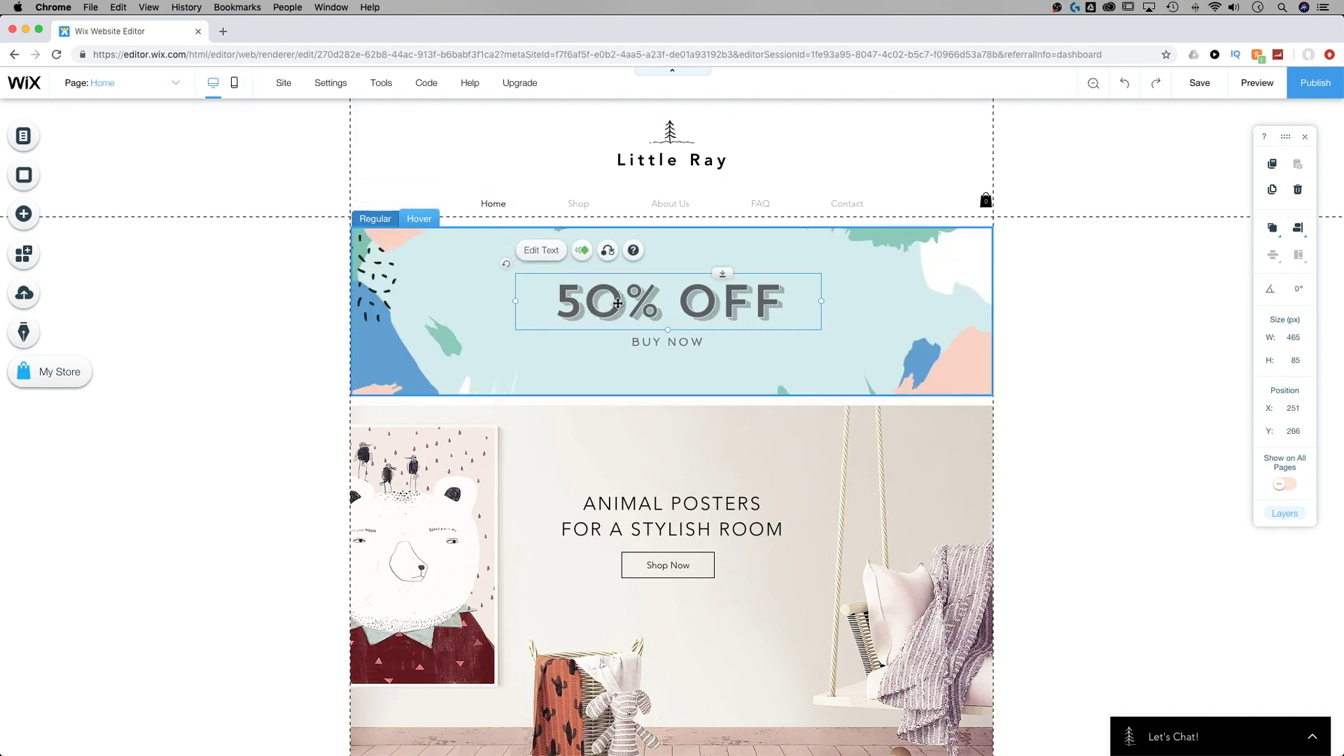
- Apply the Puff-In animation to the 50% OFF text
click(583, 251)
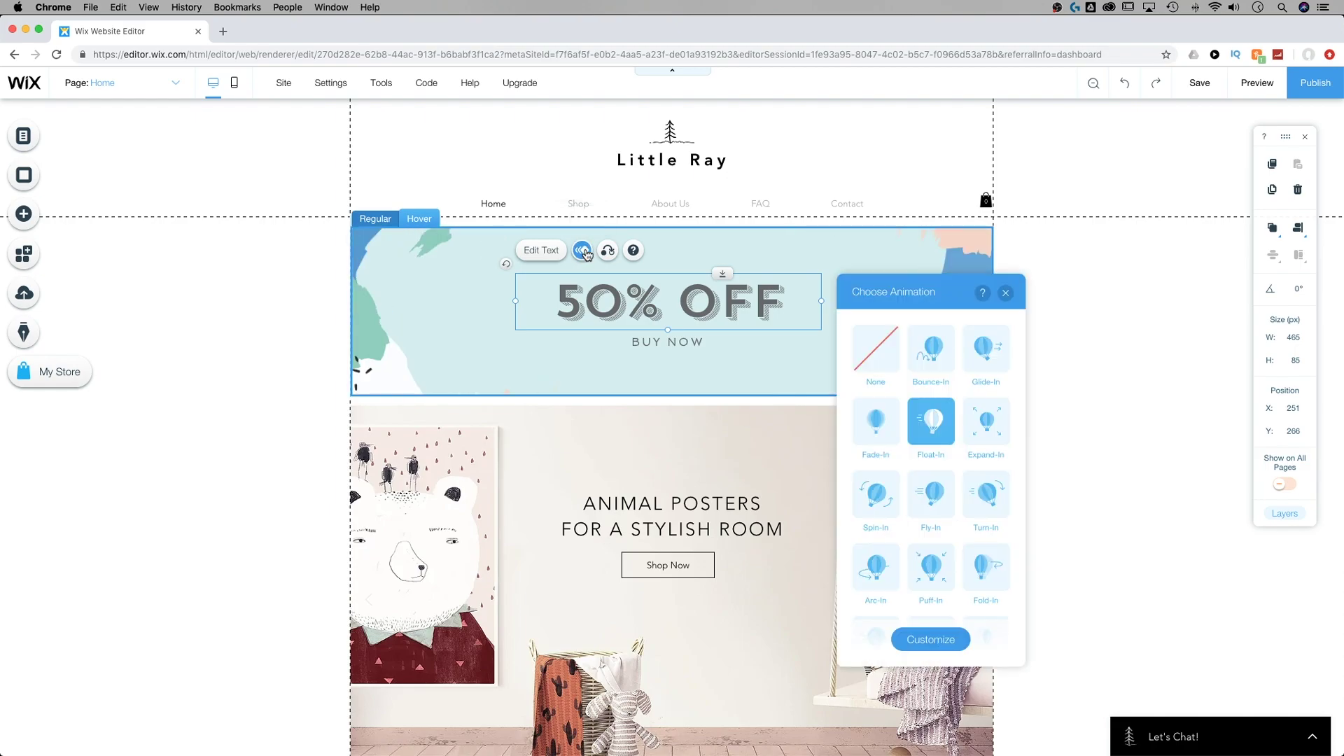
drag(922, 286, 903, 168)
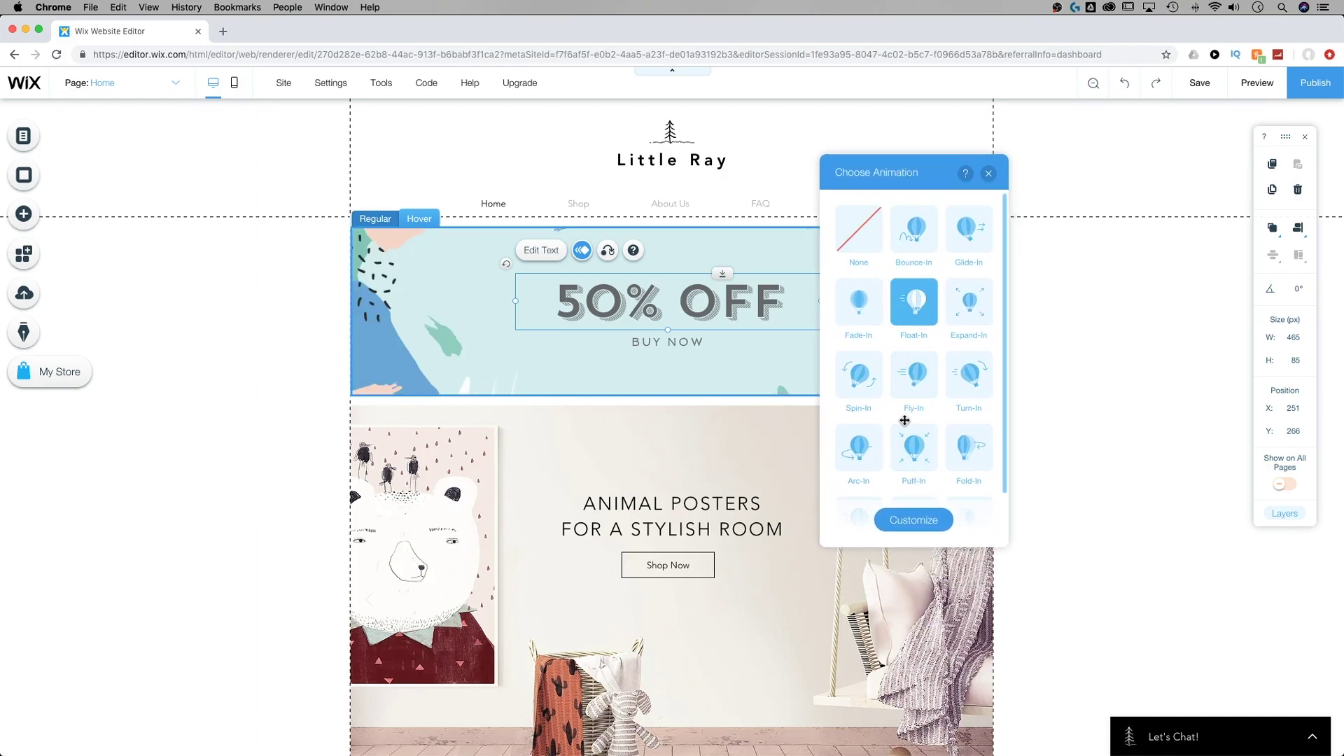
scroll(892, 331, down, 2)
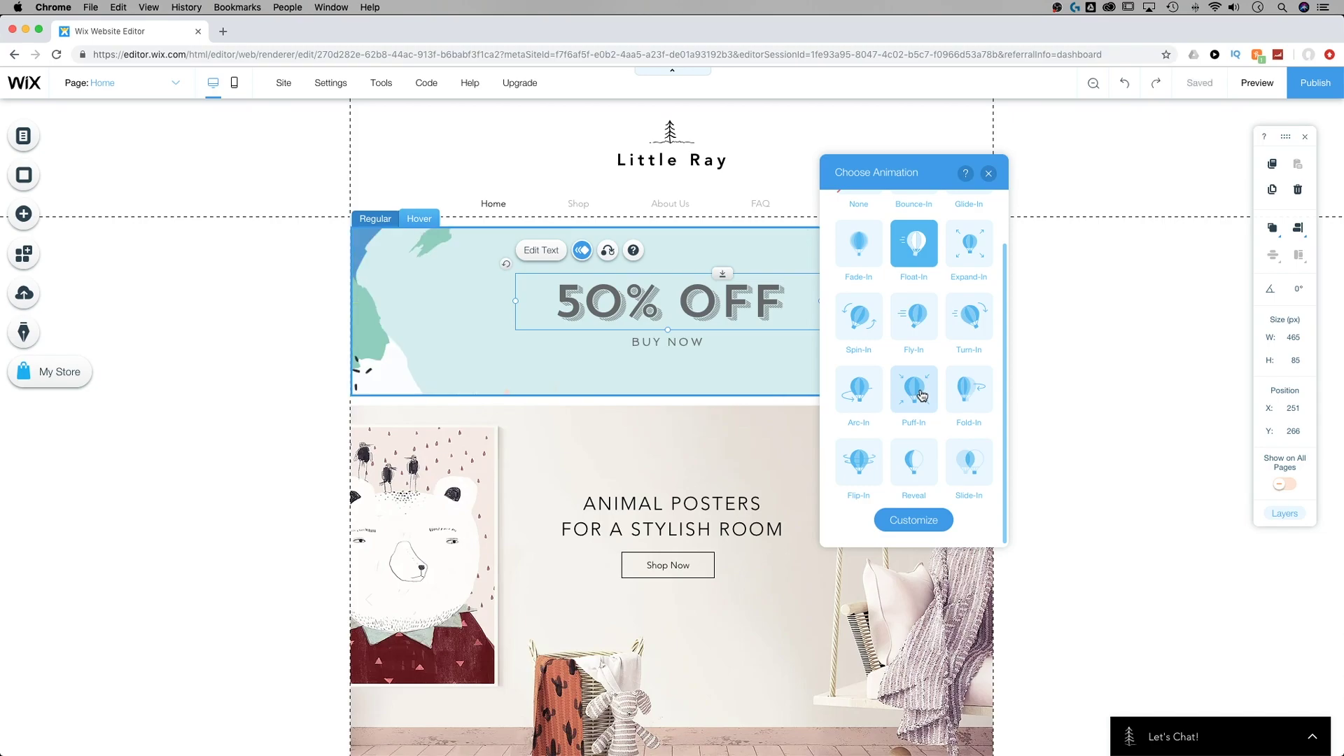
click(921, 395)
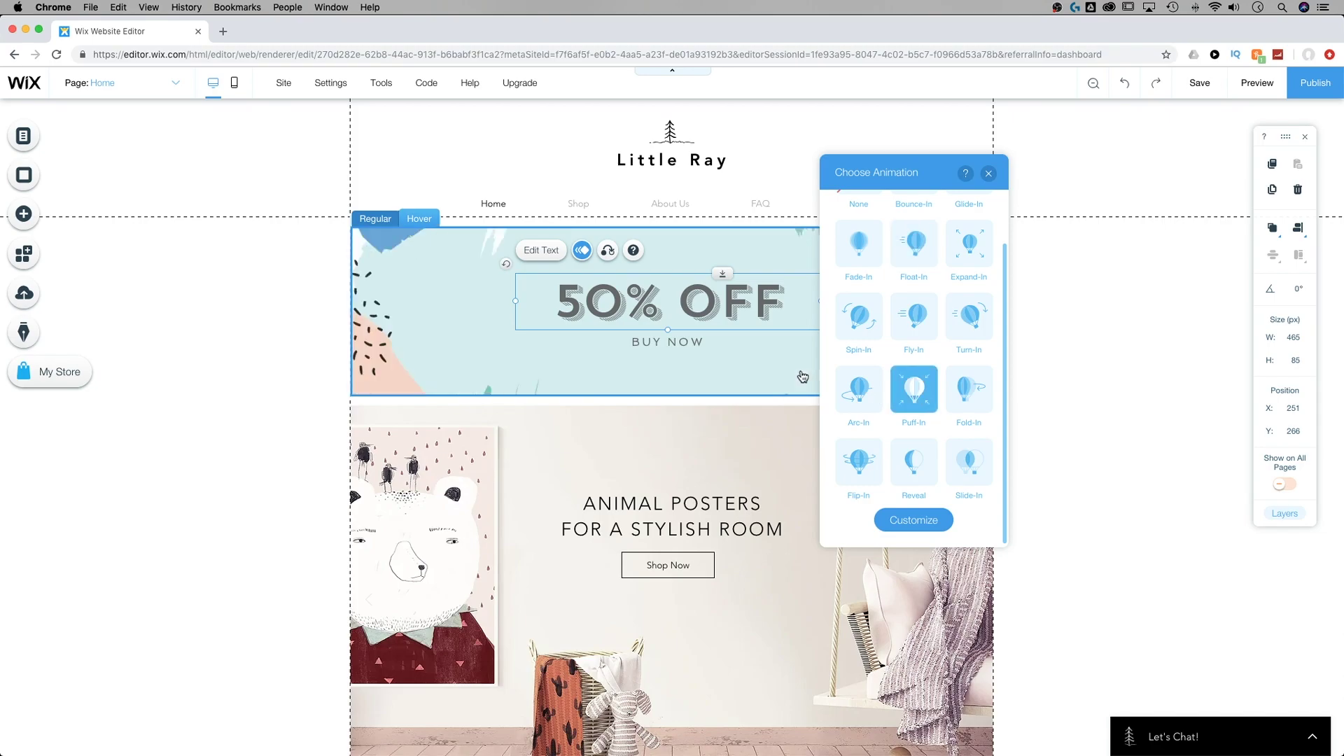
- Set the Puff-In duration to 0.5 seconds, previewing it at a longer and shorter length
click(923, 521)
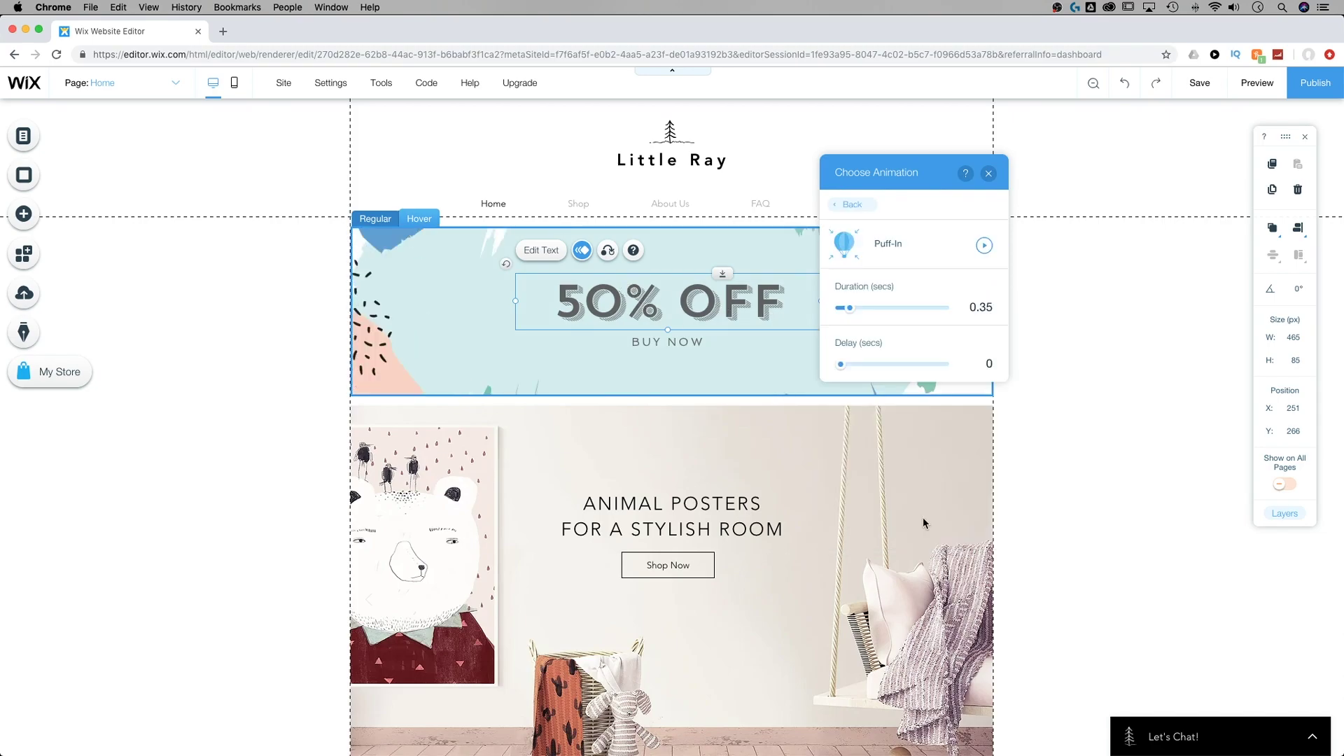
click(984, 246)
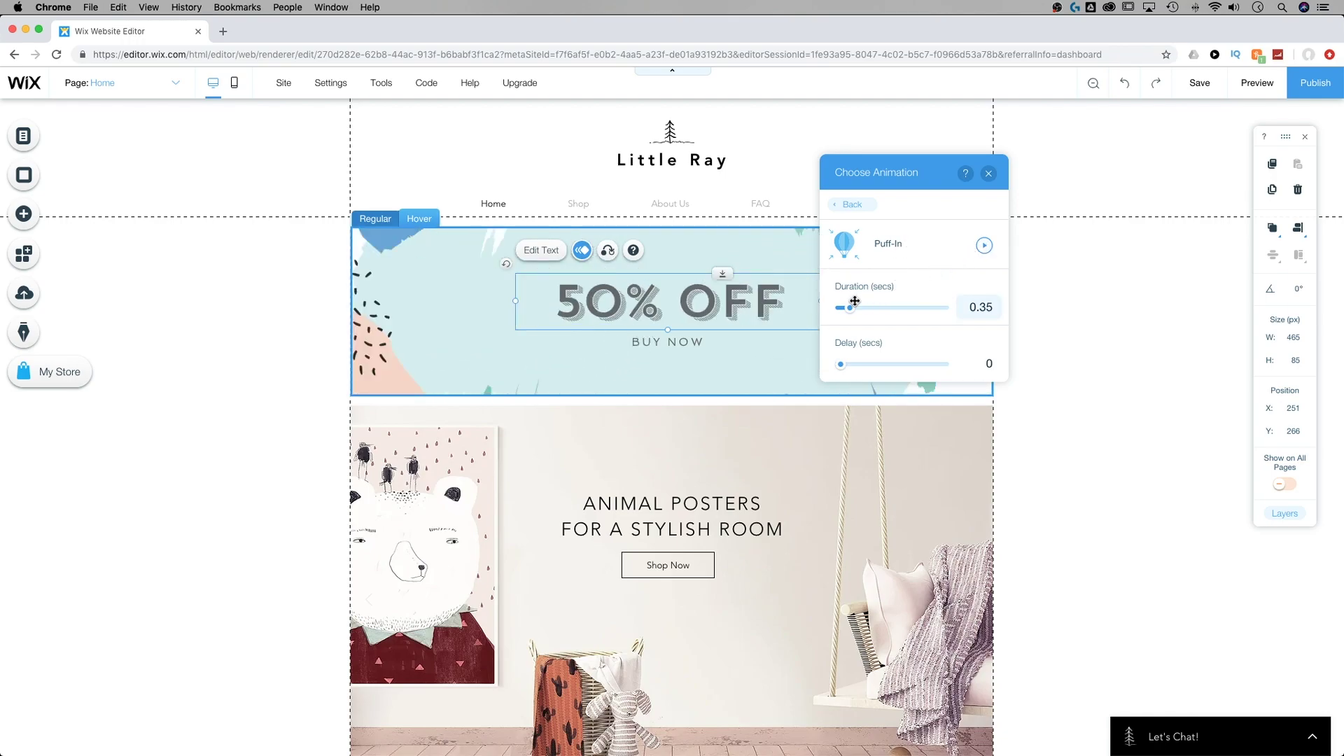
drag(849, 308, 904, 311)
click(984, 246)
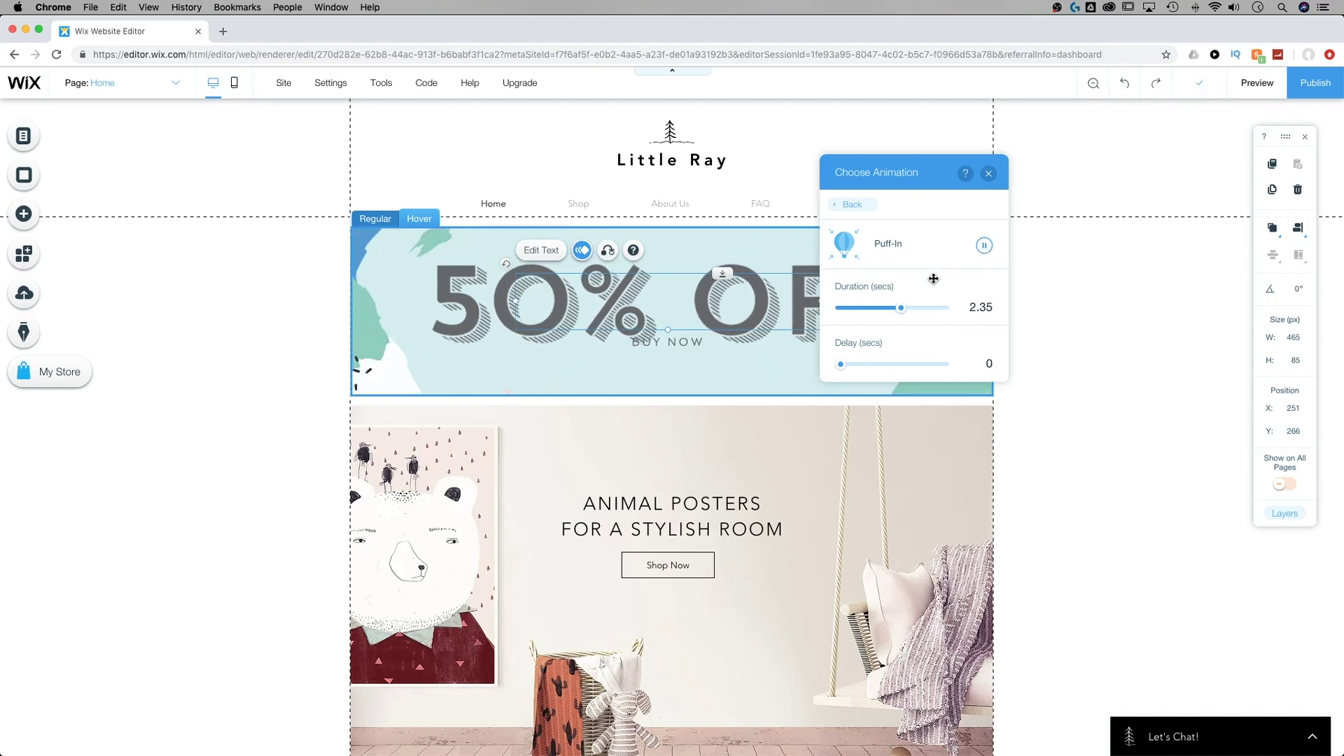
drag(902, 313, 854, 310)
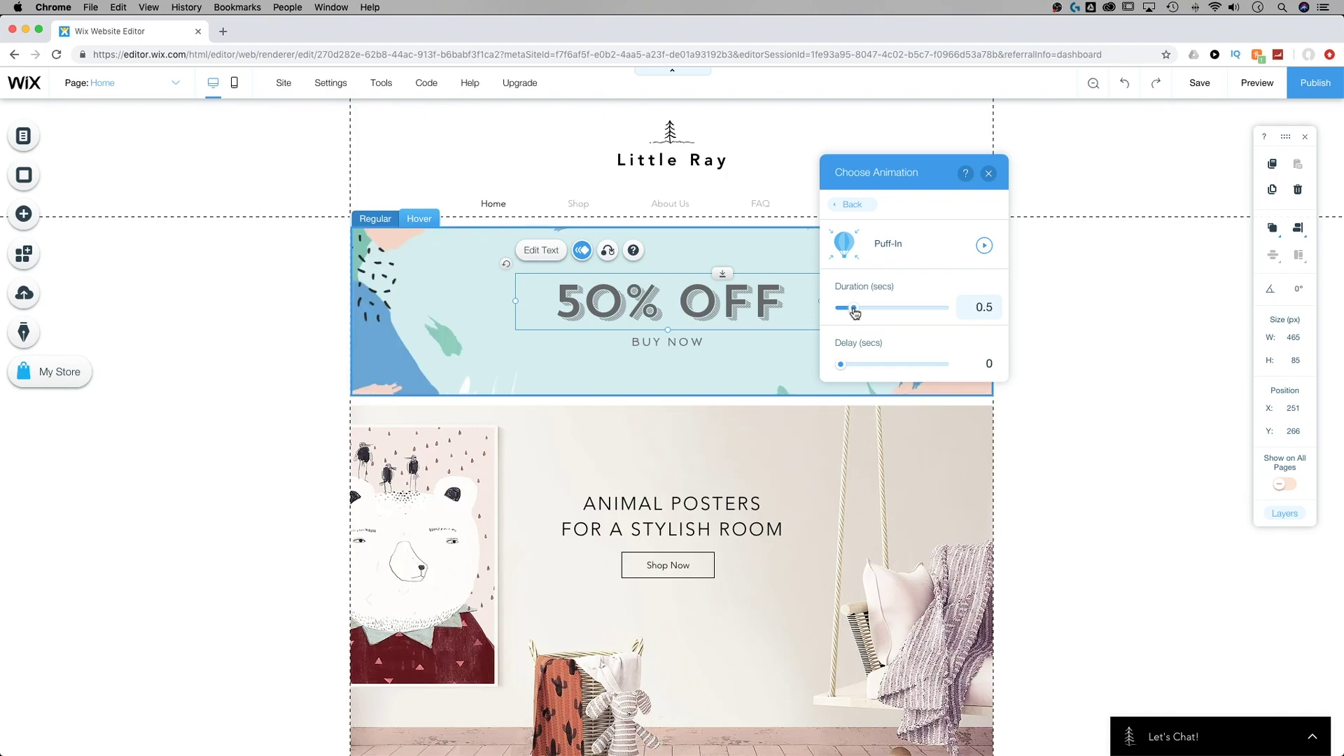
click(985, 247)
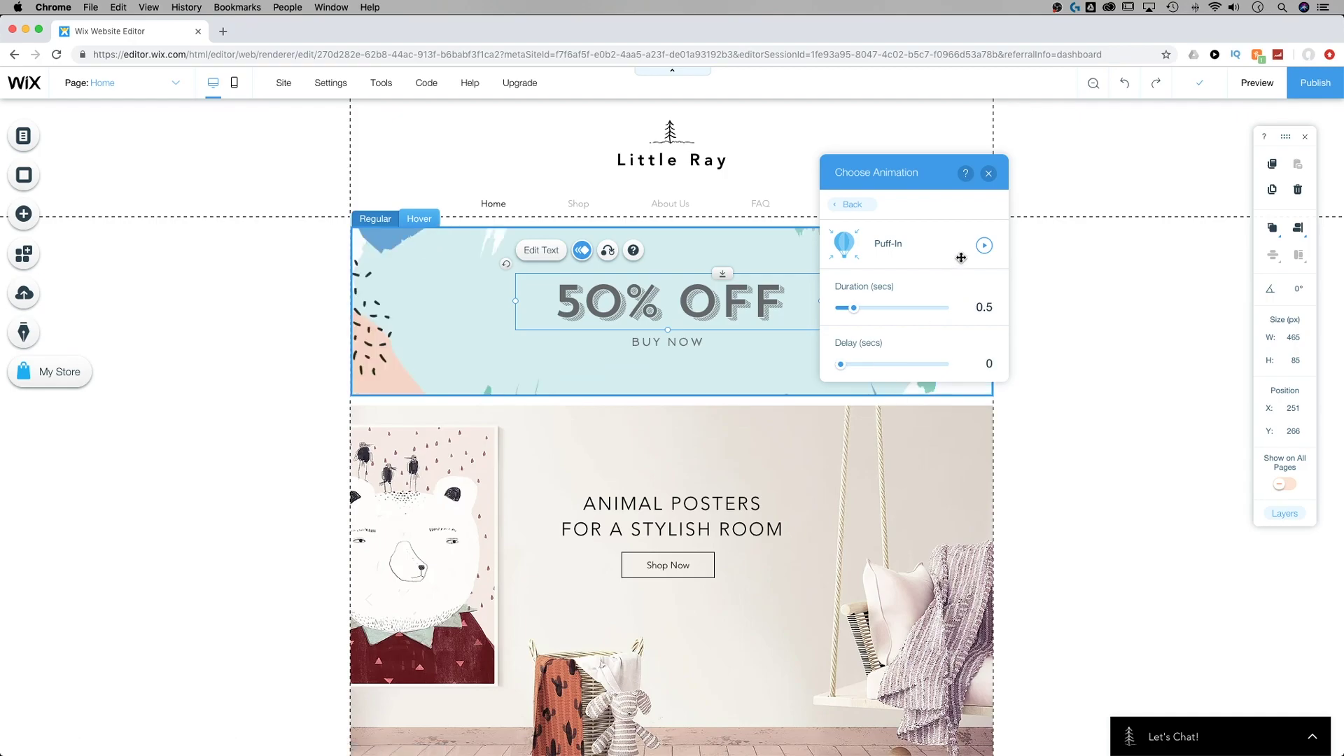
click(852, 205)
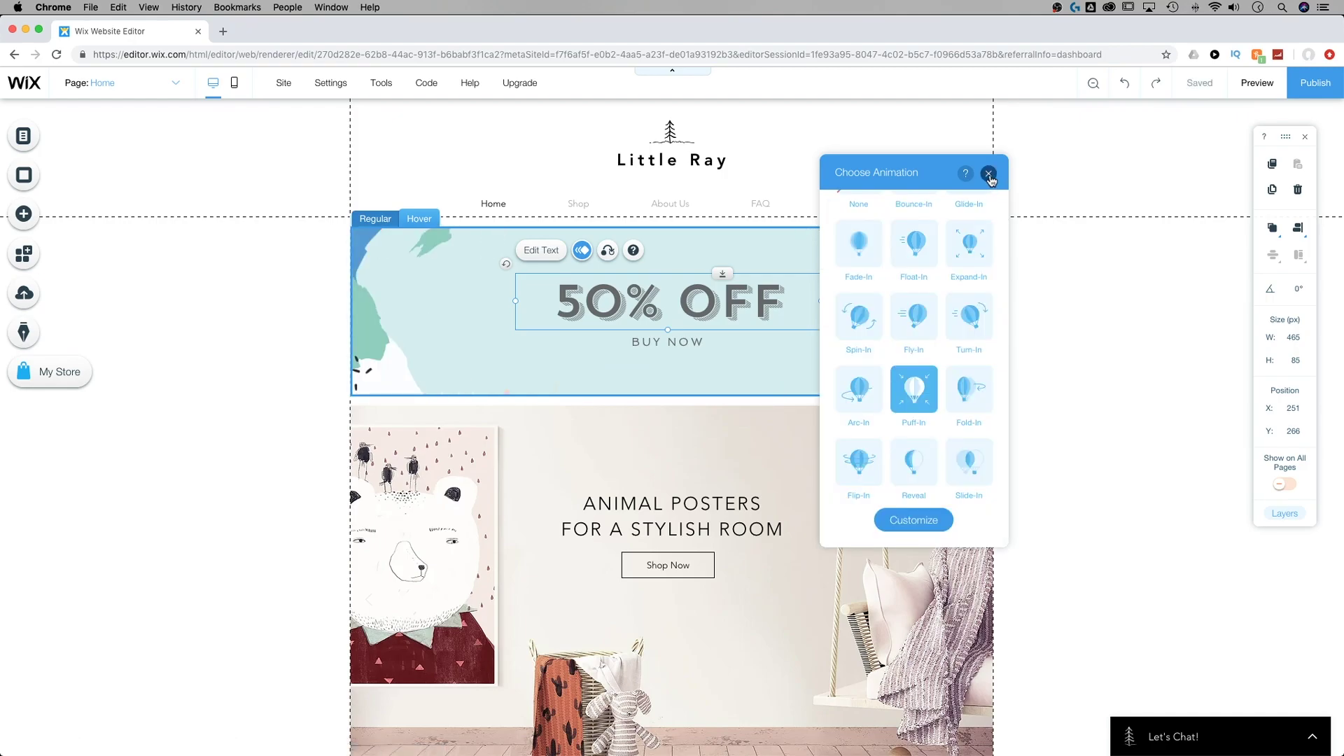
click(987, 175)
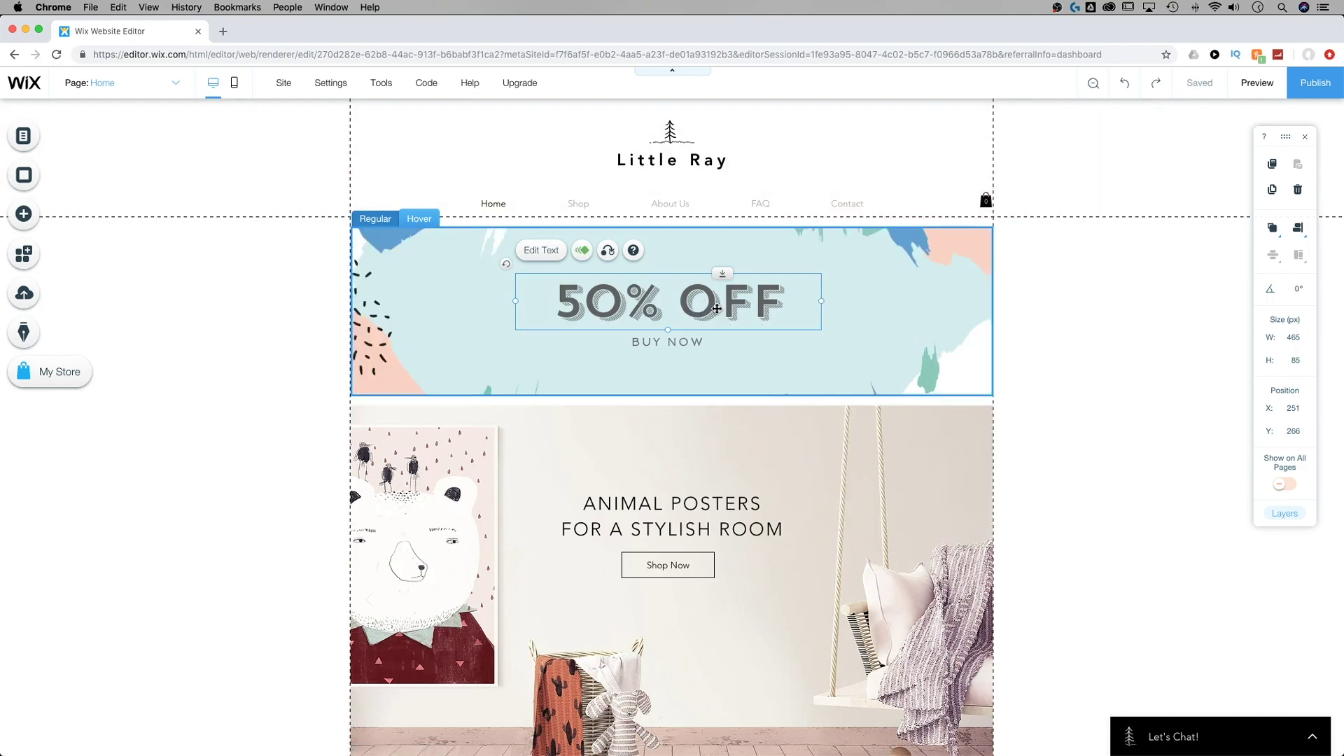
click(920, 295)
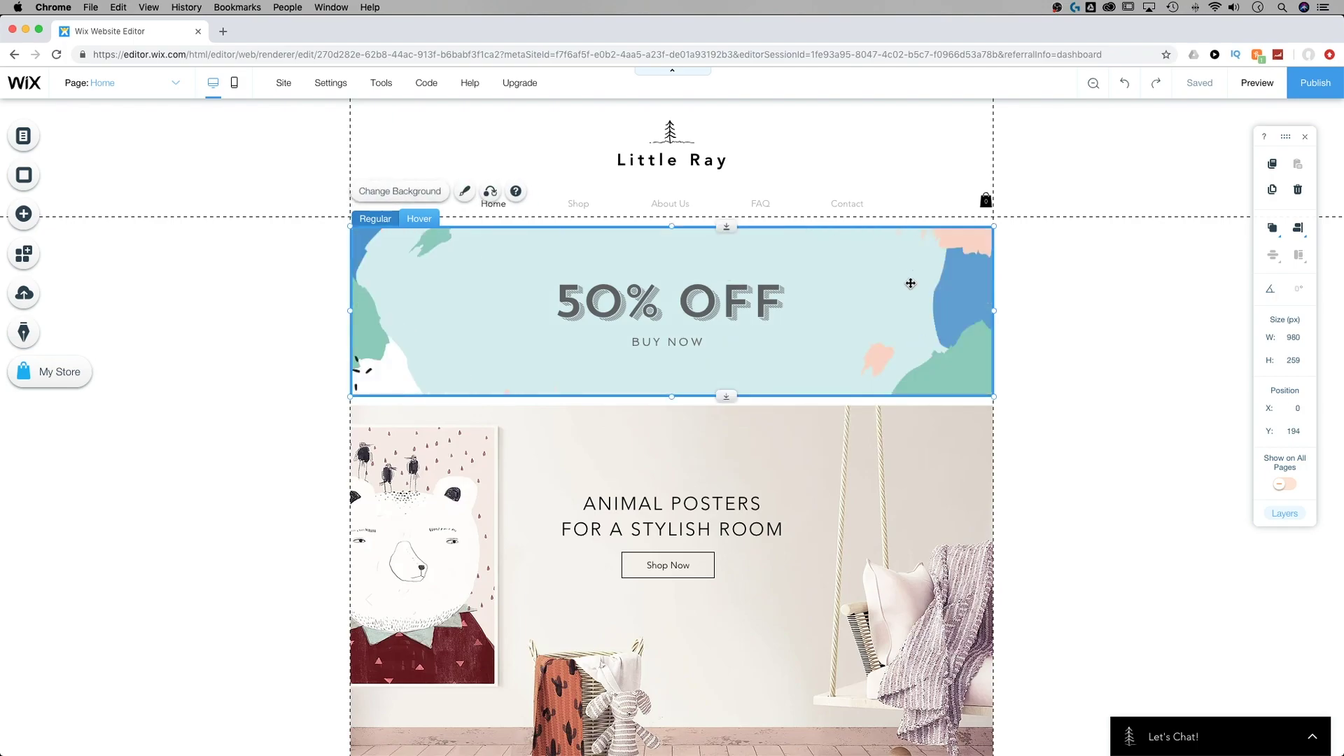
- Fill the hover view's background with solid light blue, then compare it with the regular SALE! view
click(367, 219)
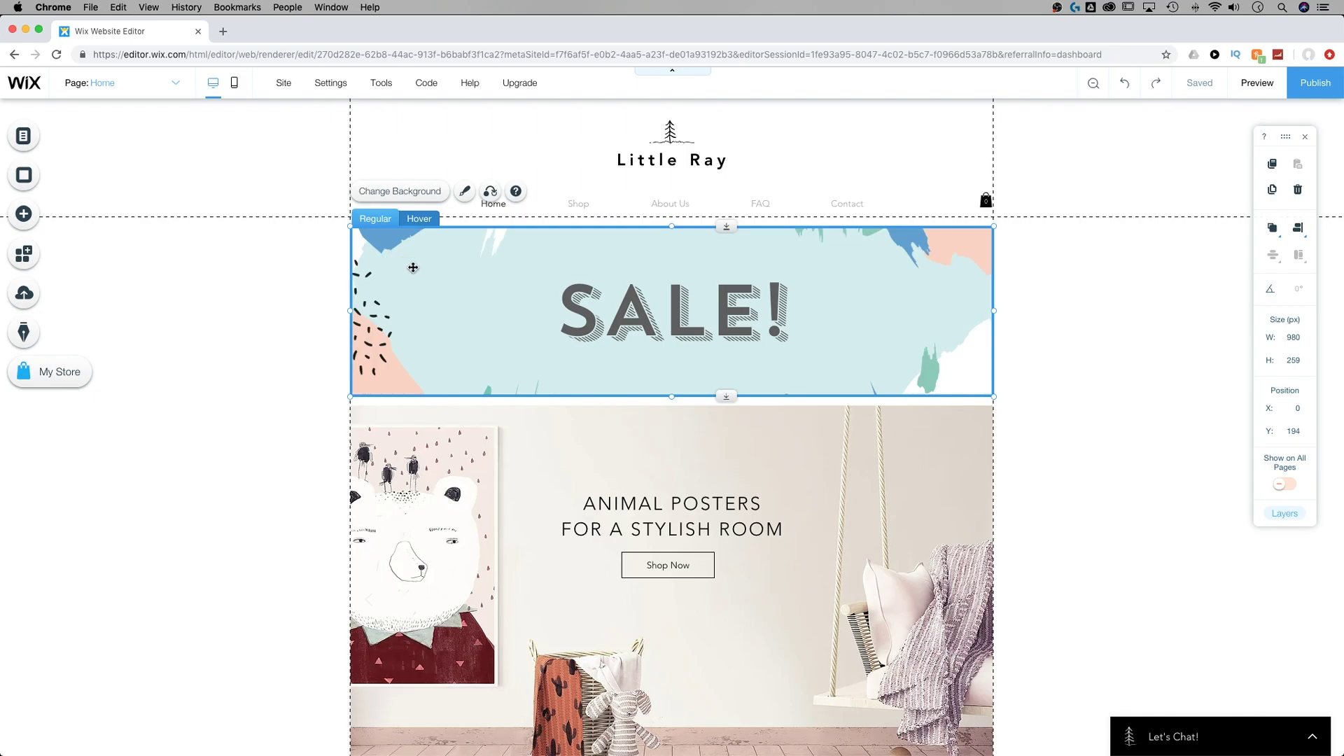
click(420, 221)
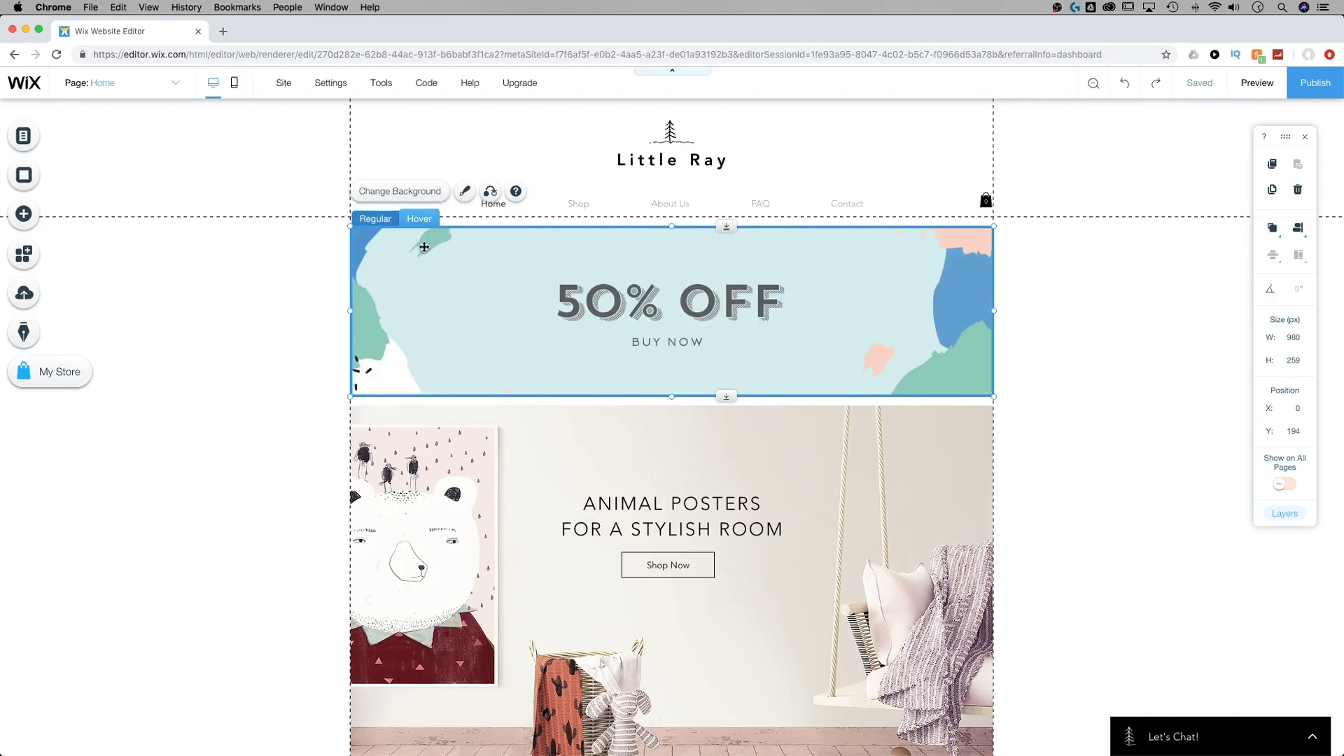
click(415, 193)
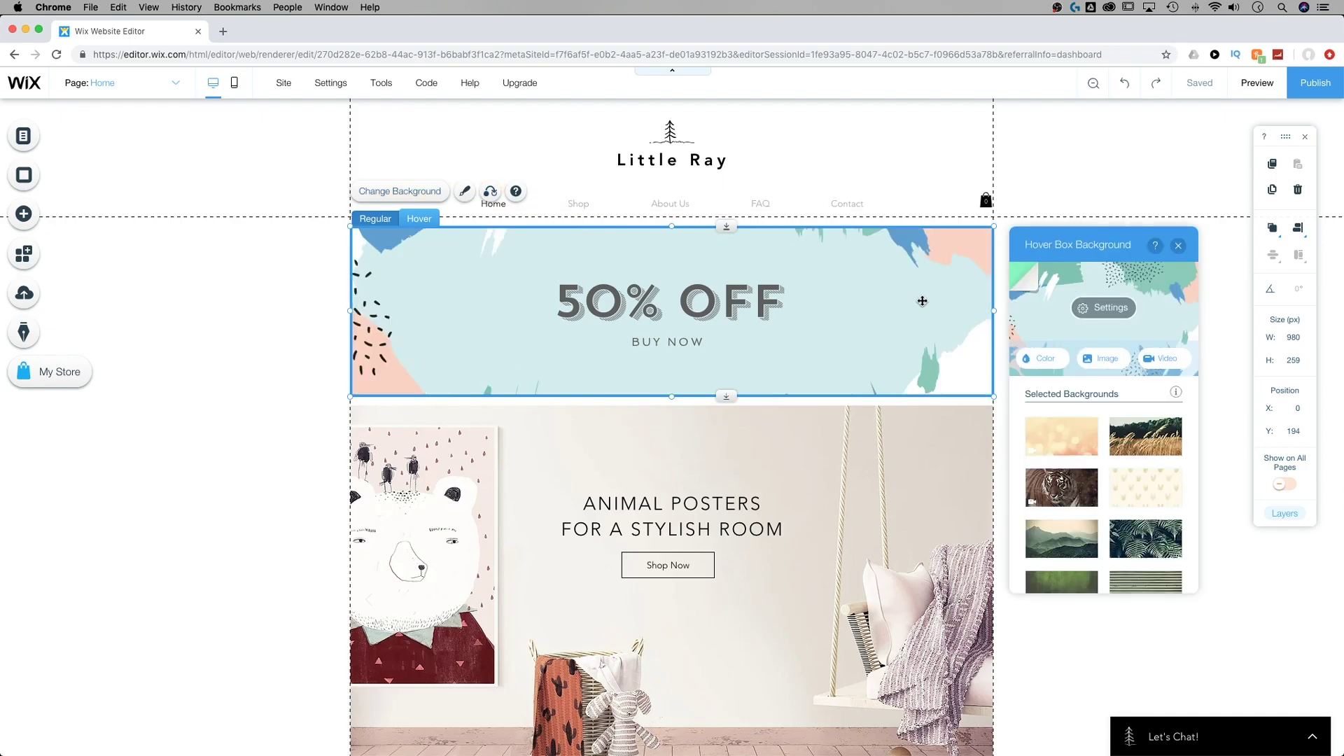
click(1046, 358)
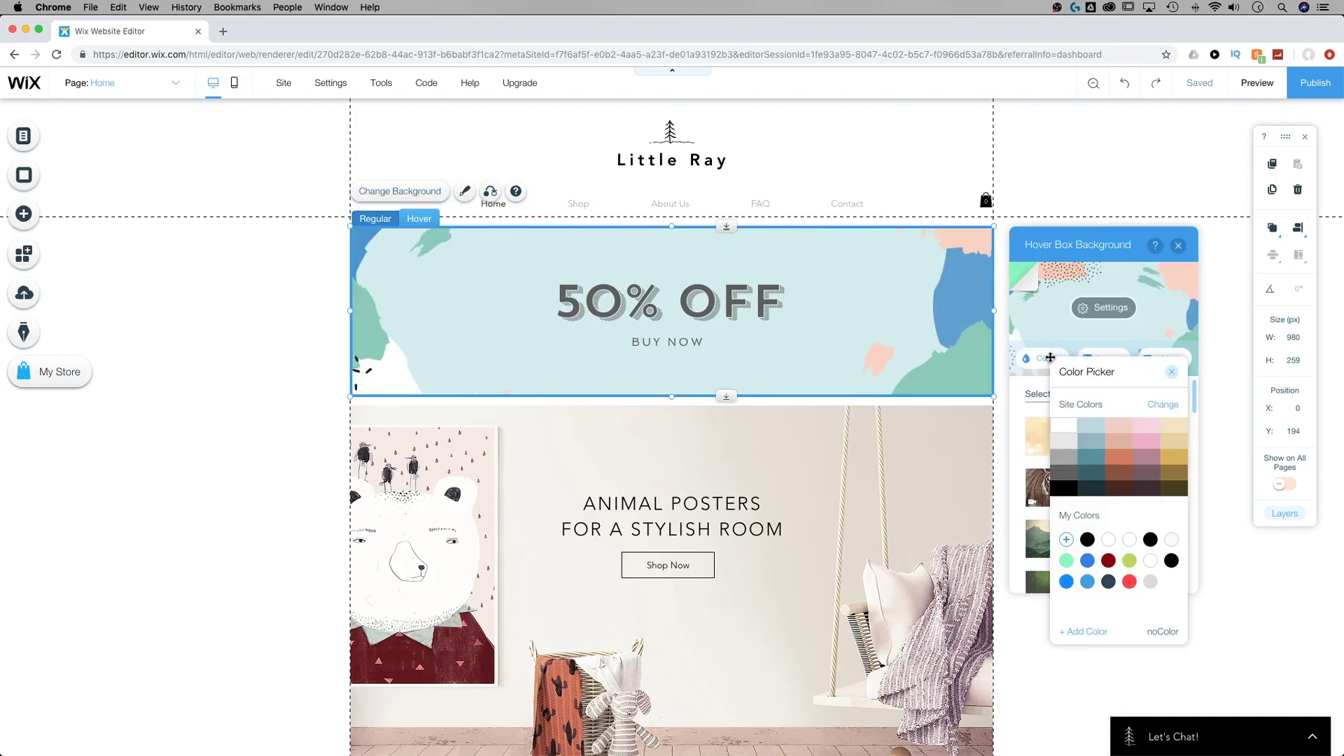
click(1092, 429)
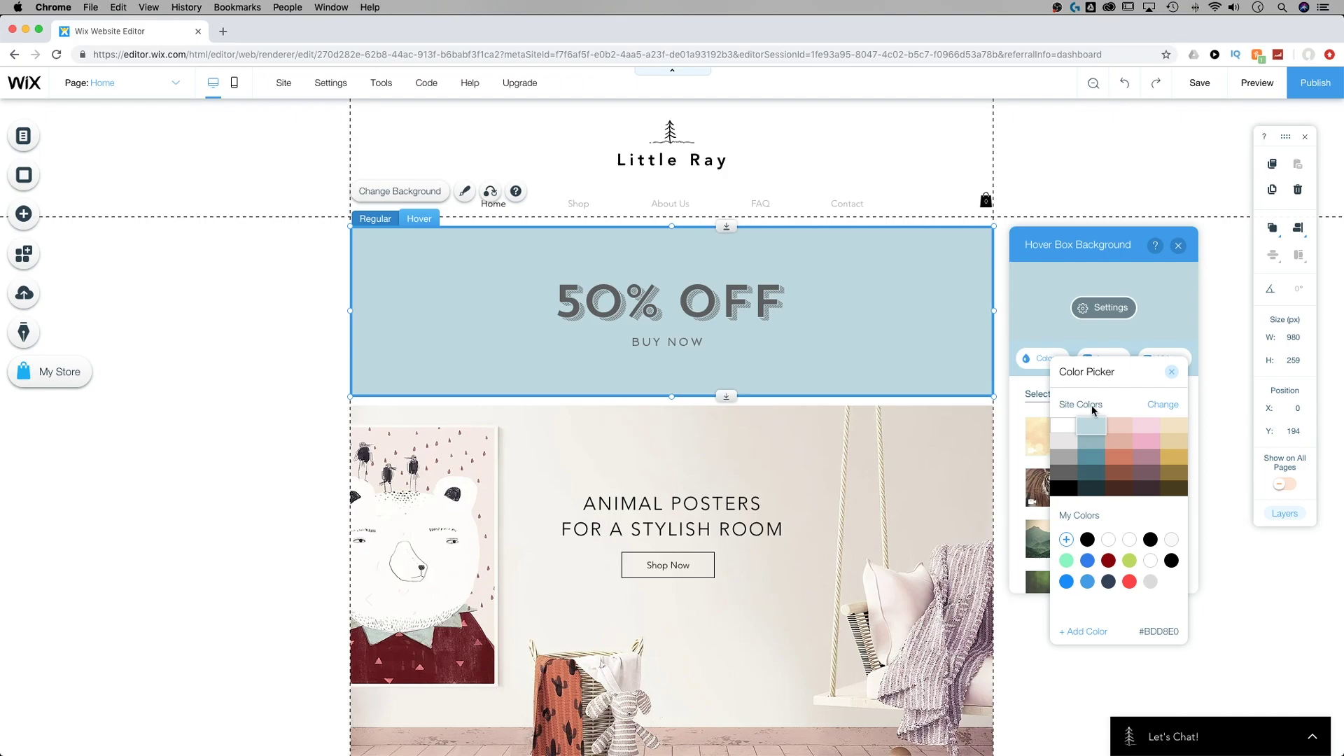
click(1179, 246)
click(1179, 247)
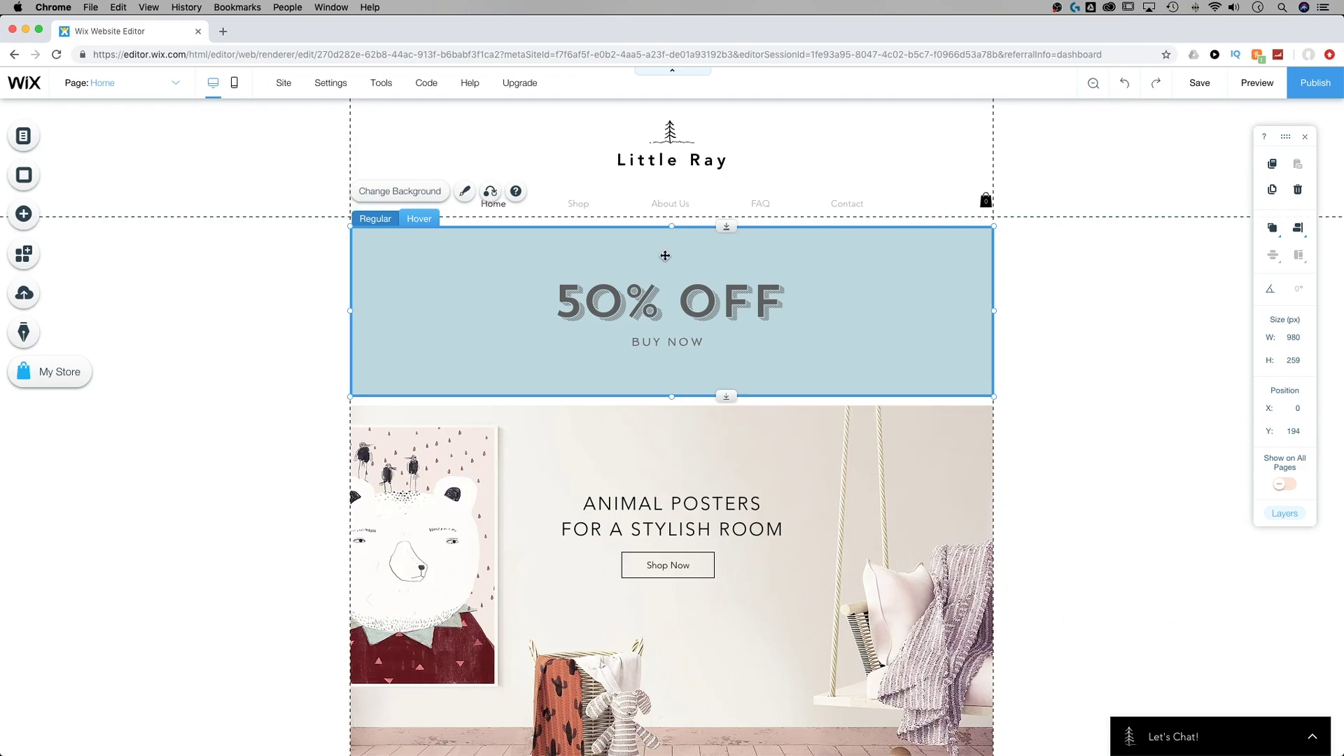
click(386, 225)
click(425, 221)
click(624, 300)
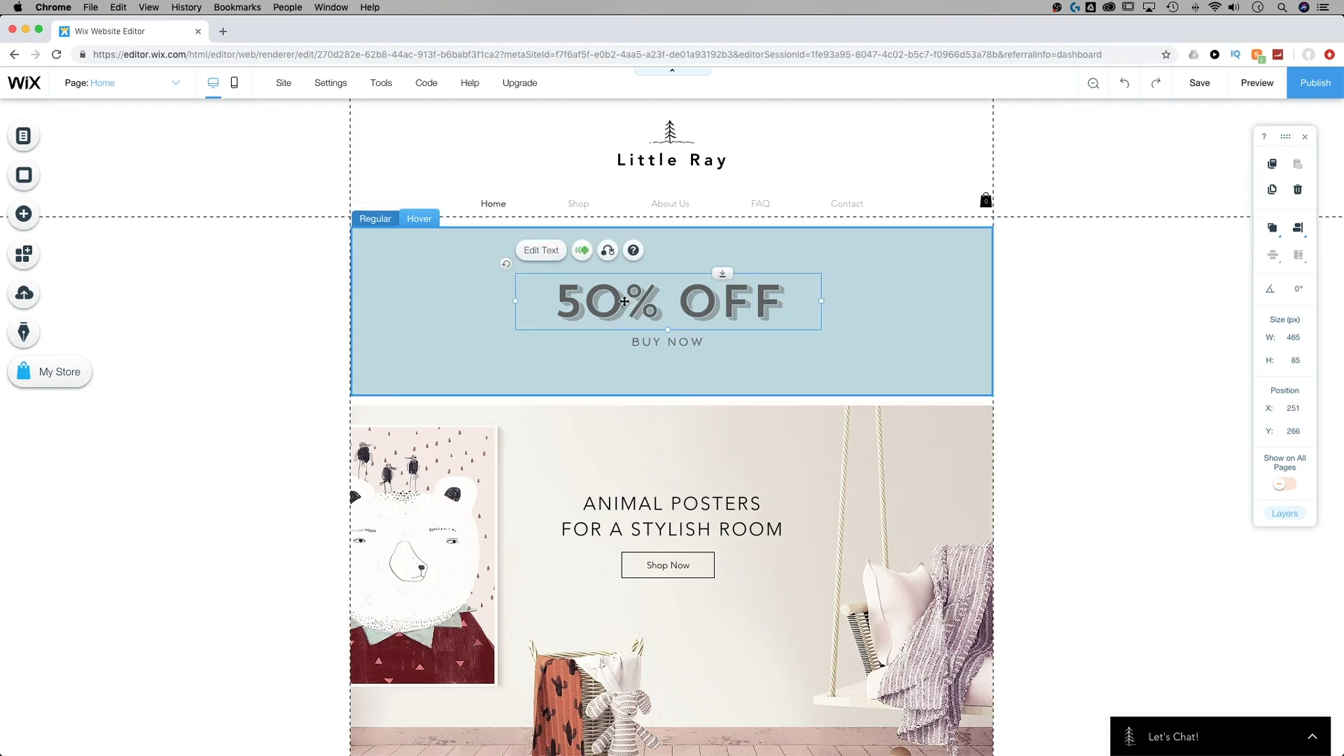
click(541, 251)
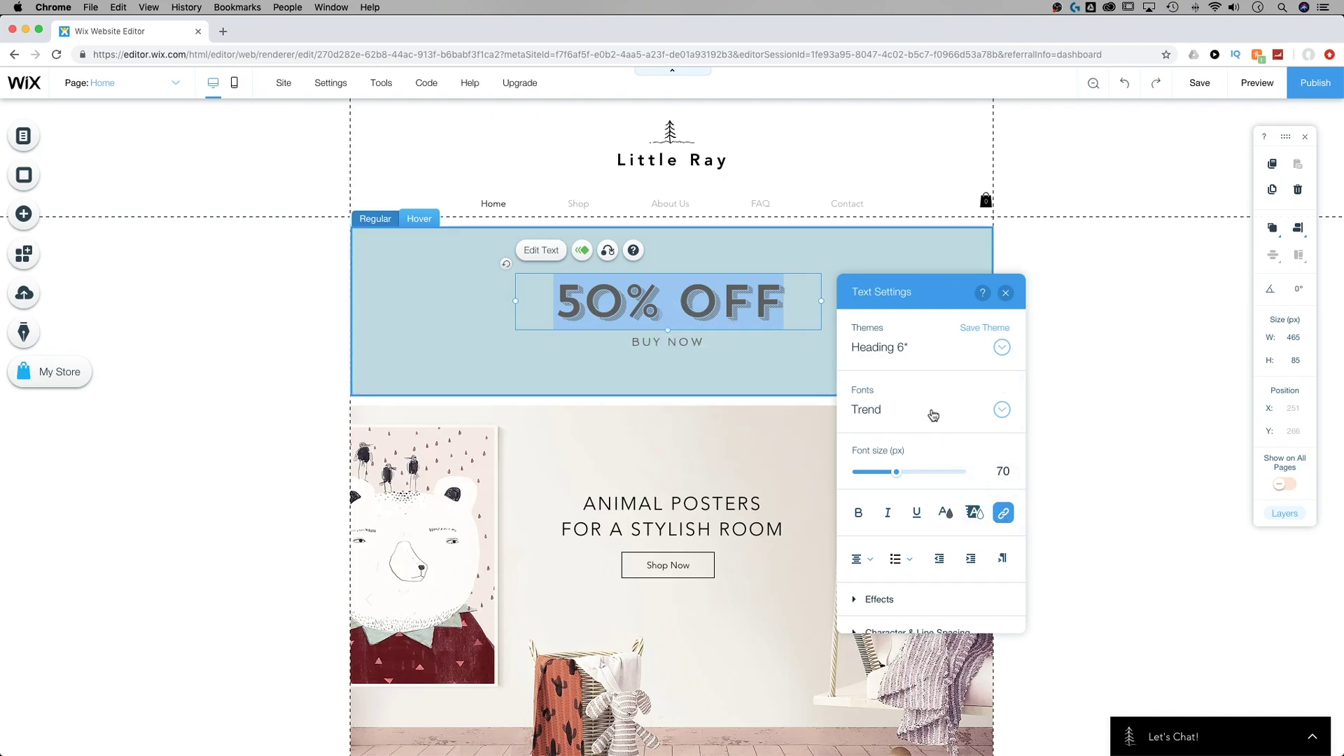
click(1005, 513)
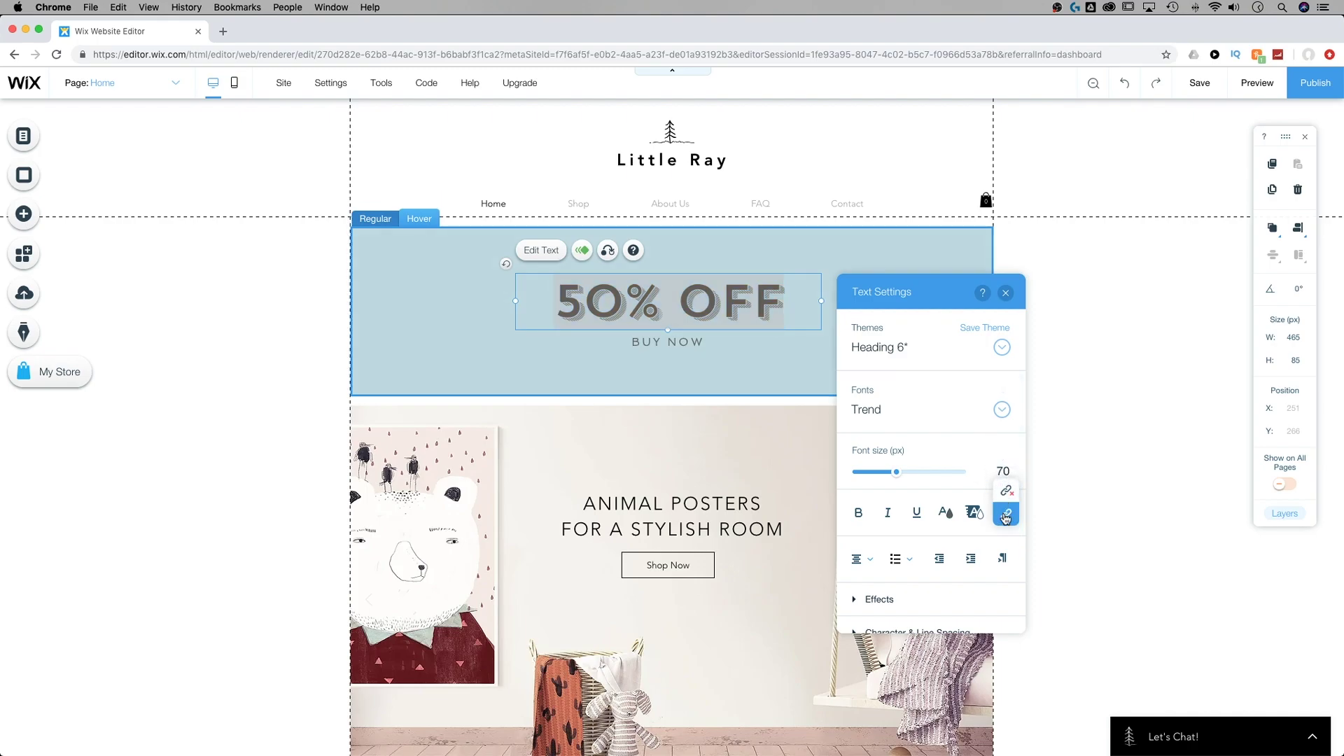
click(1004, 513)
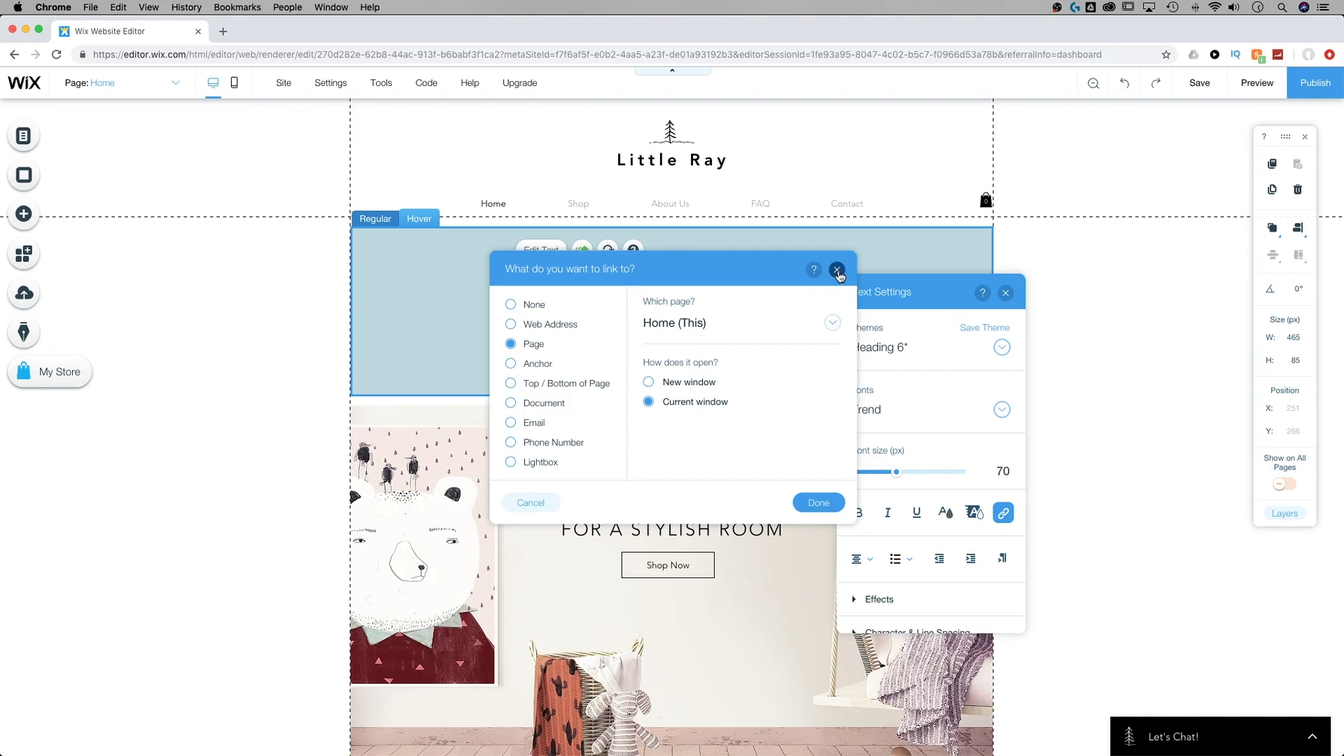
click(837, 270)
- Deselect the text and preview the site to test the banner's hover effect
click(1006, 292)
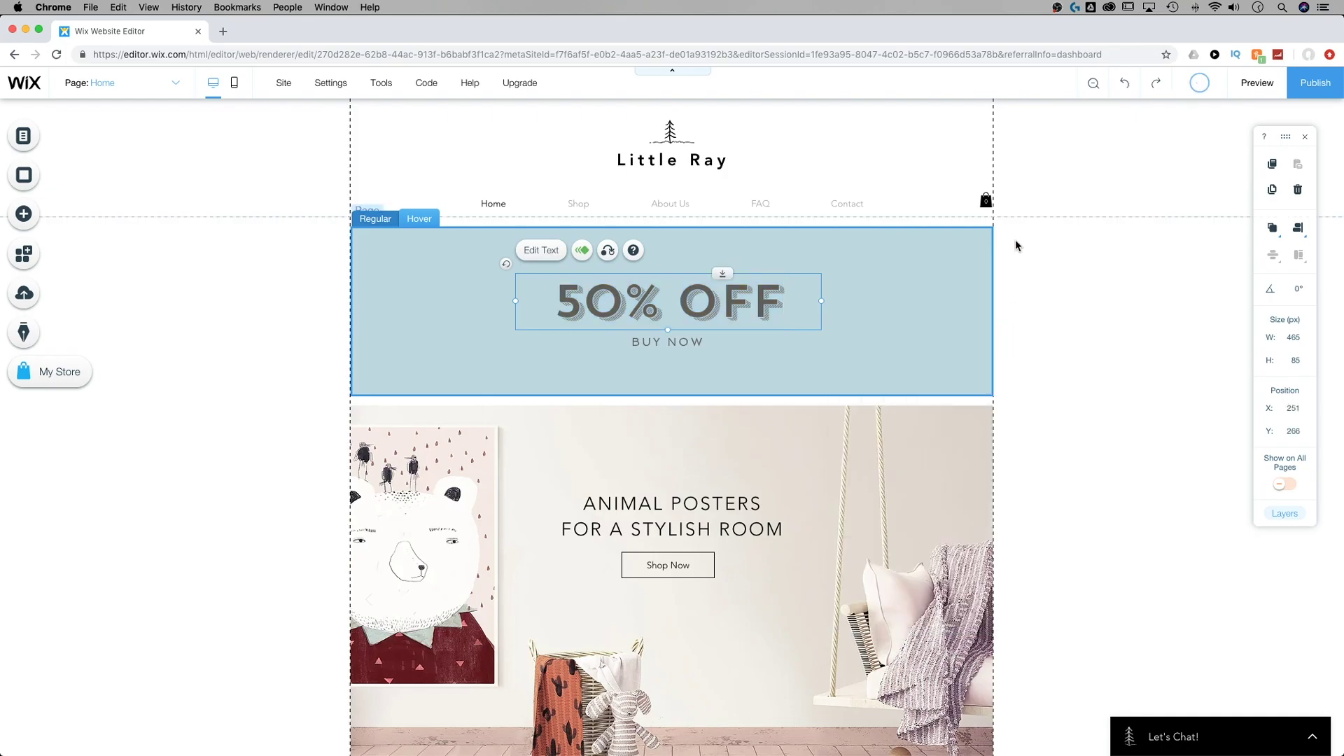
click(1016, 239)
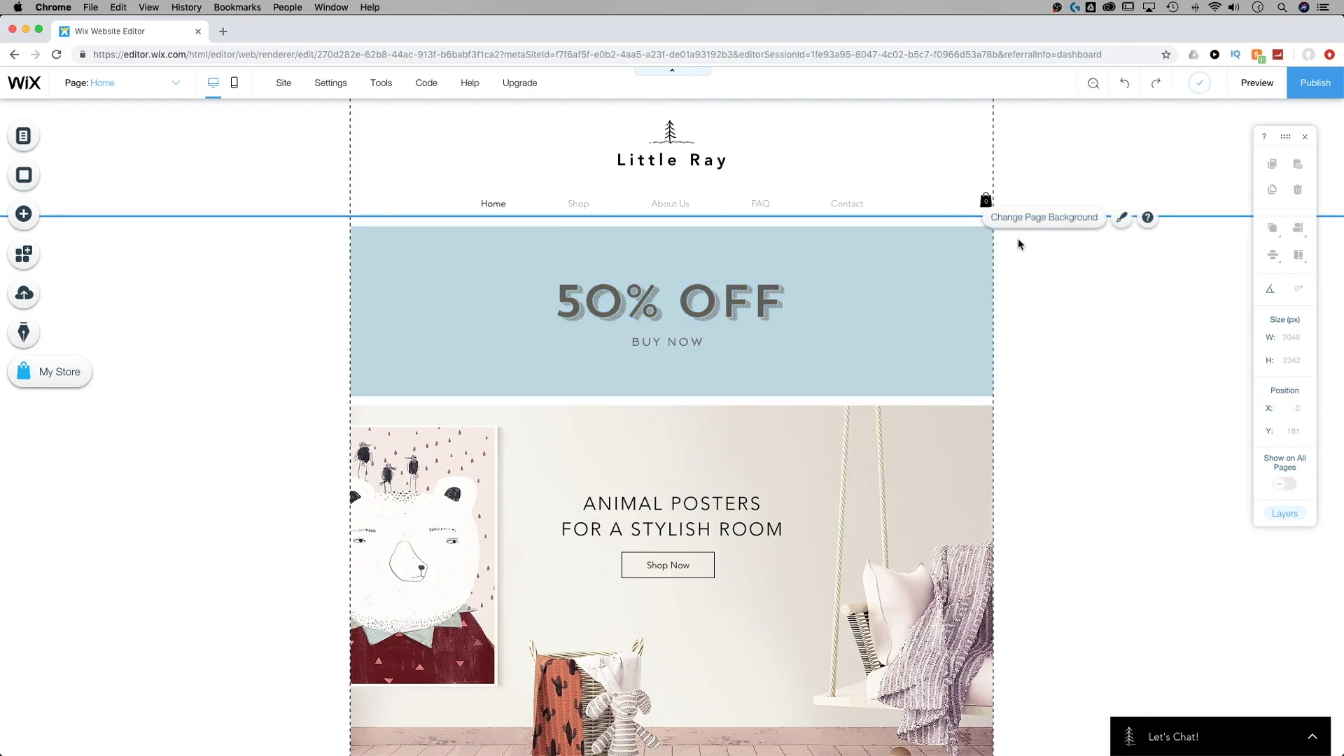
click(1256, 83)
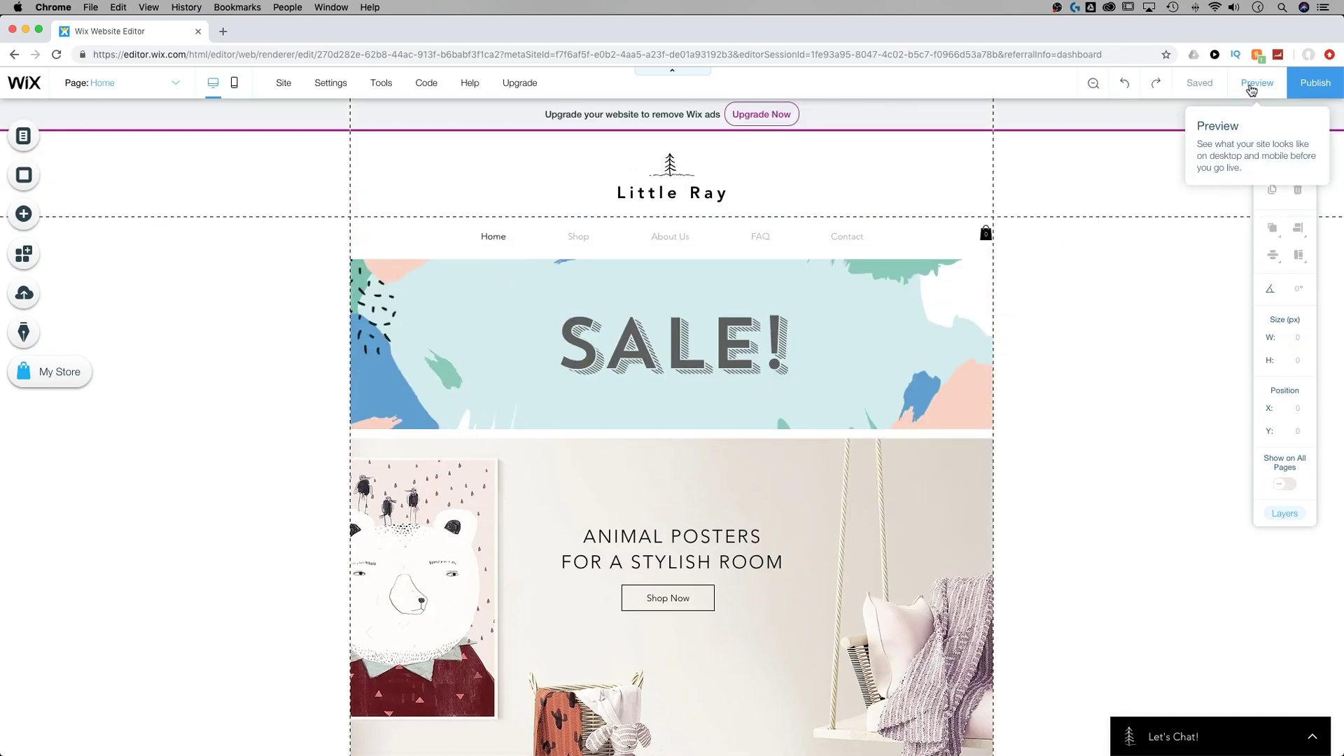